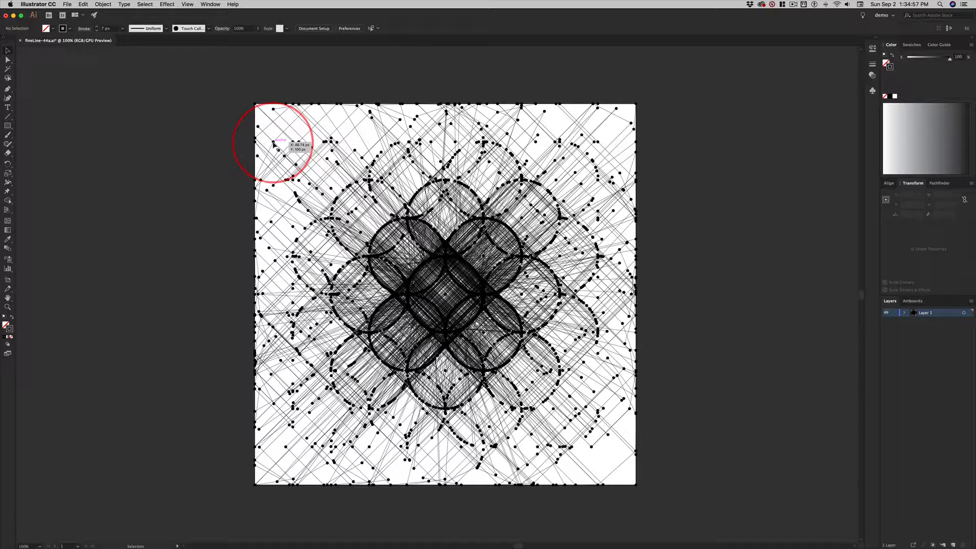
Select all the dots that share the same fill and stroke as one dot in the artwork.
left_click(273, 144)
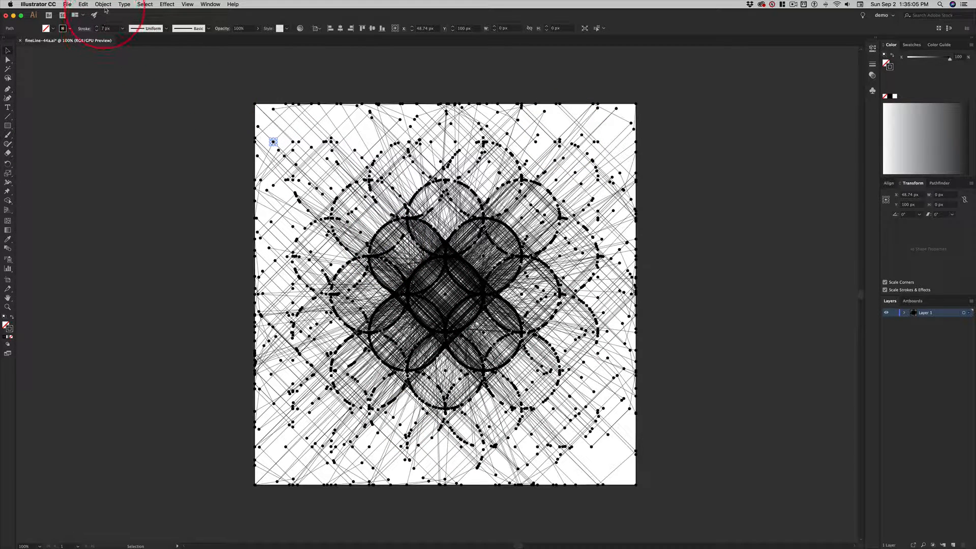
left_click(150, 6)
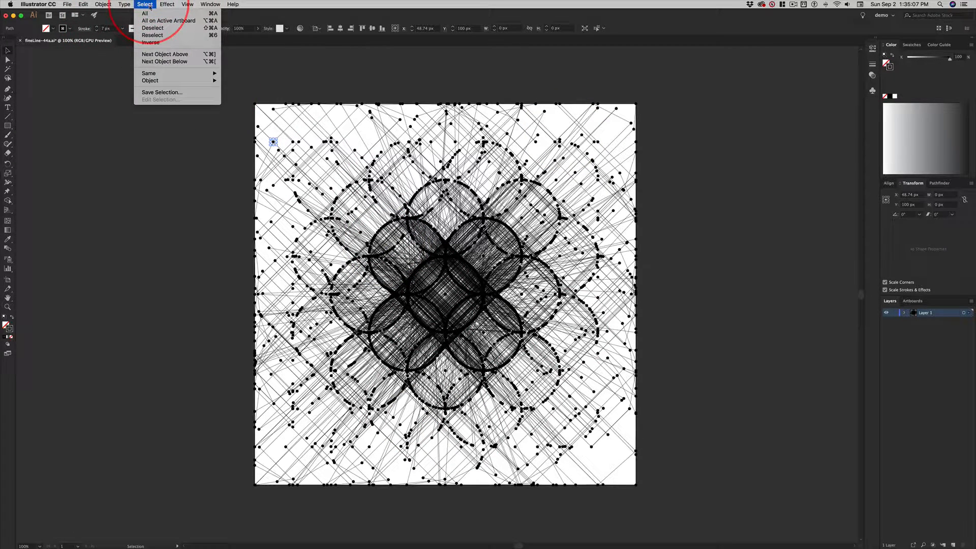
mouse_move(155, 73)
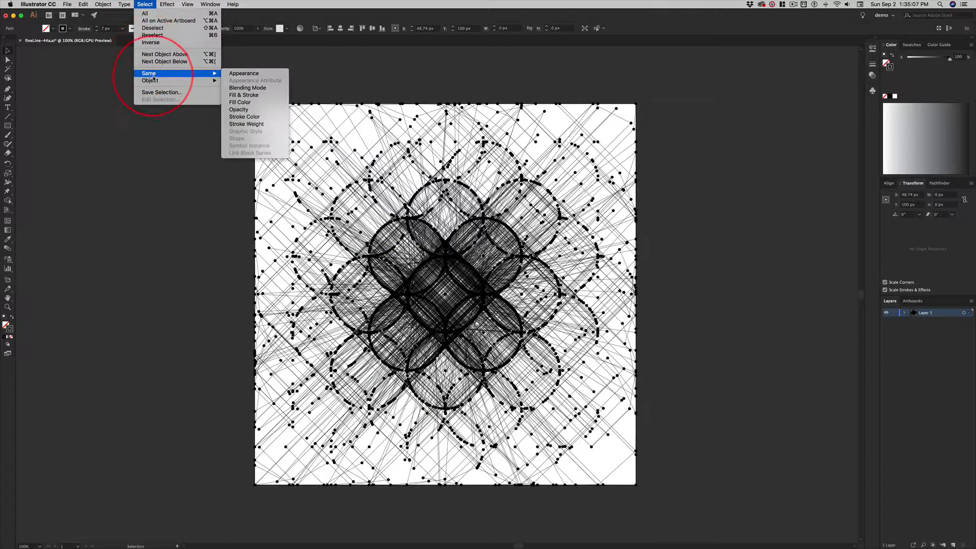
left_click(252, 95)
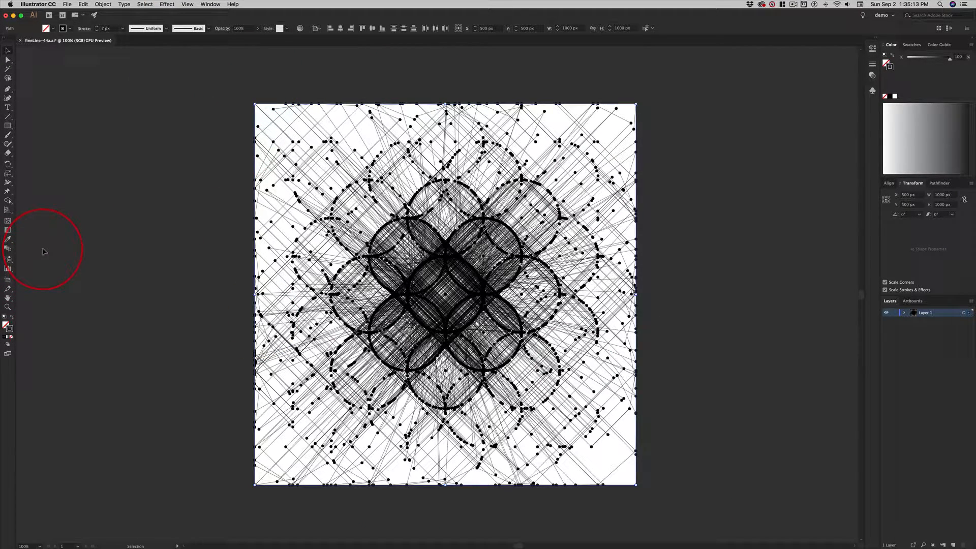
key("Delete")
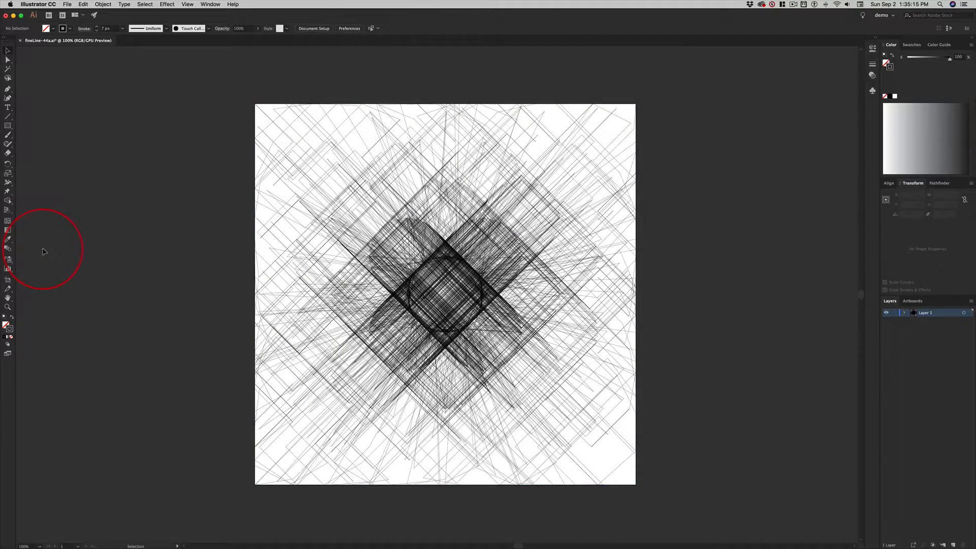
key("super+z")
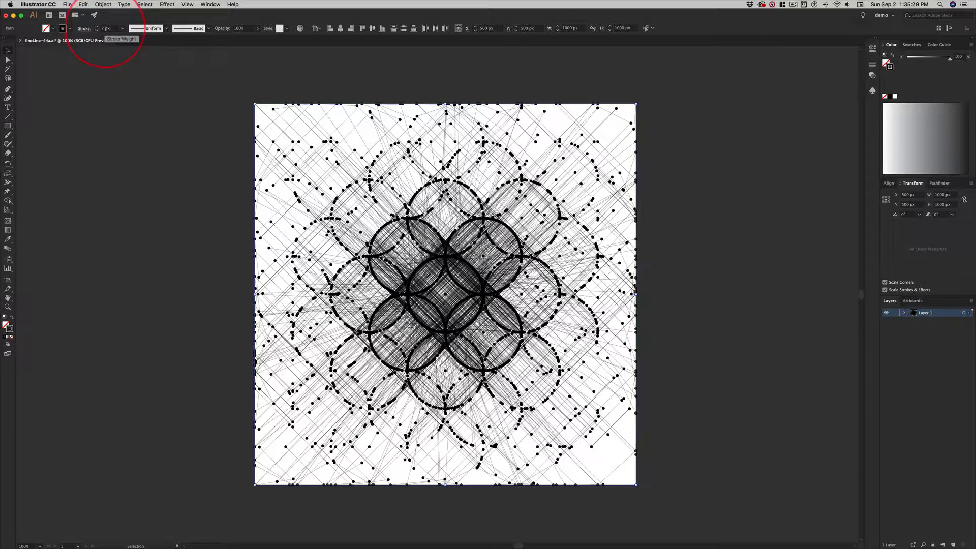
Set the selected dots' stroke weight to 20 px and expand their fill and stroke into shapes.
left_click(122, 29)
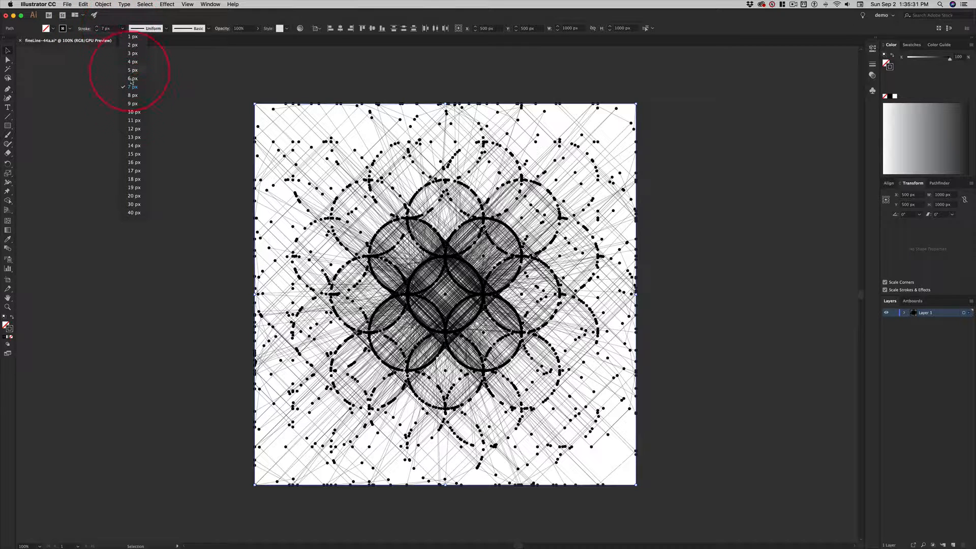
left_click(134, 196)
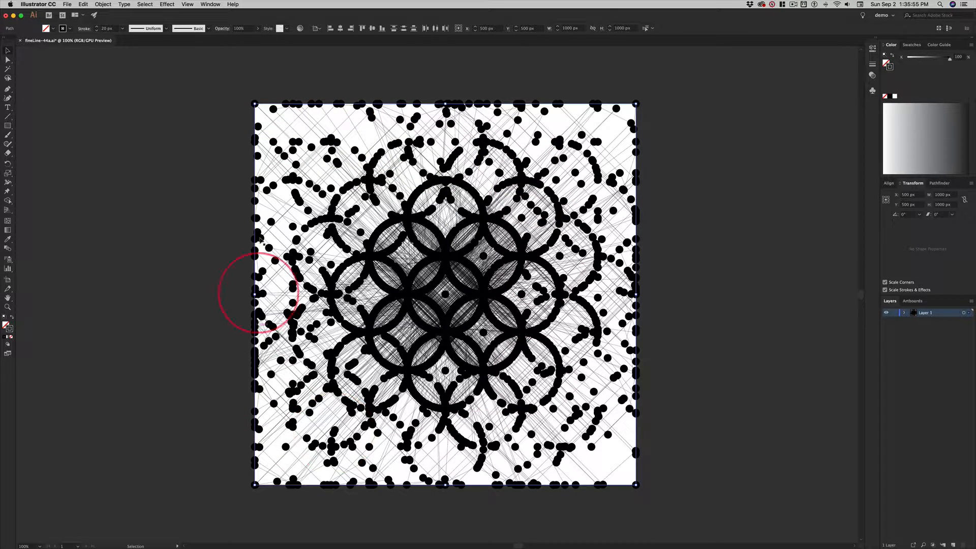
left_click(102, 5)
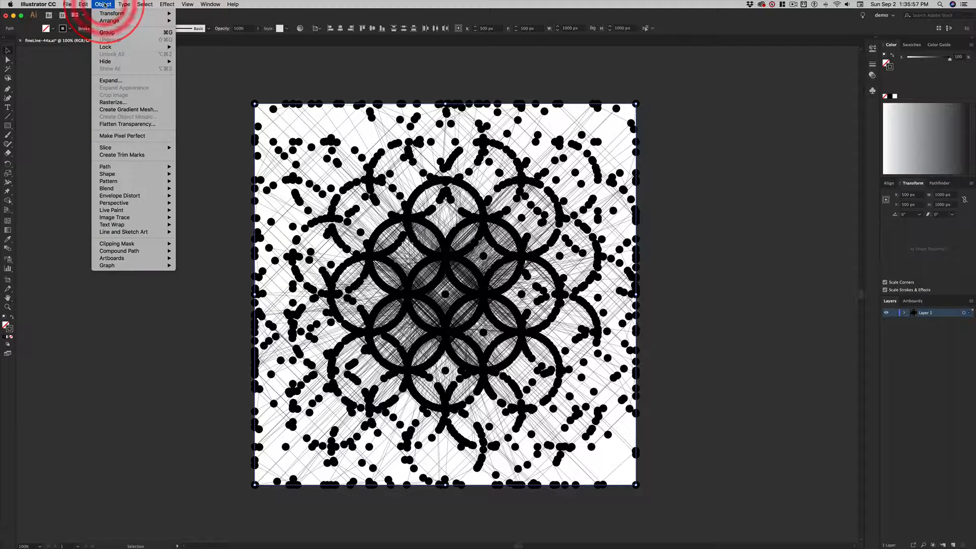
left_click(120, 81)
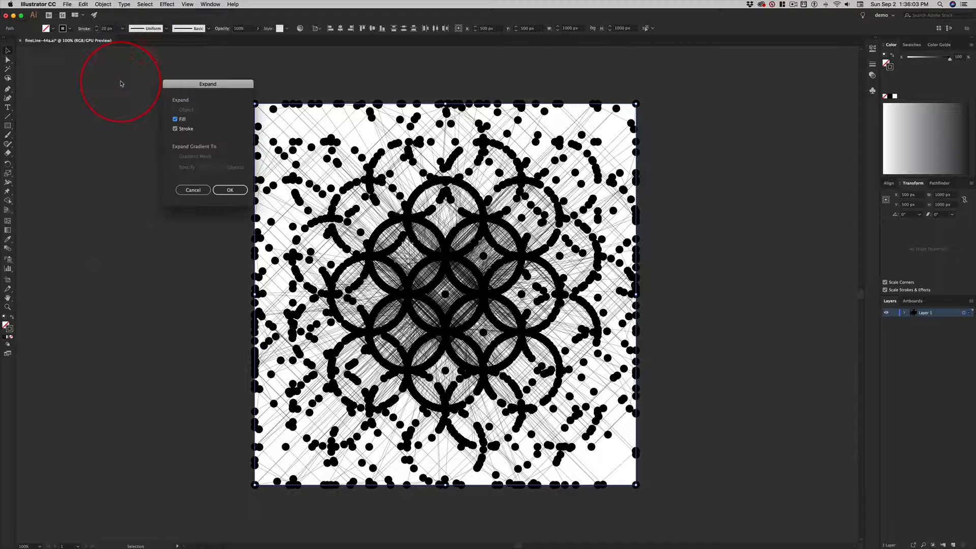
left_click_drag(229, 83, 193, 76)
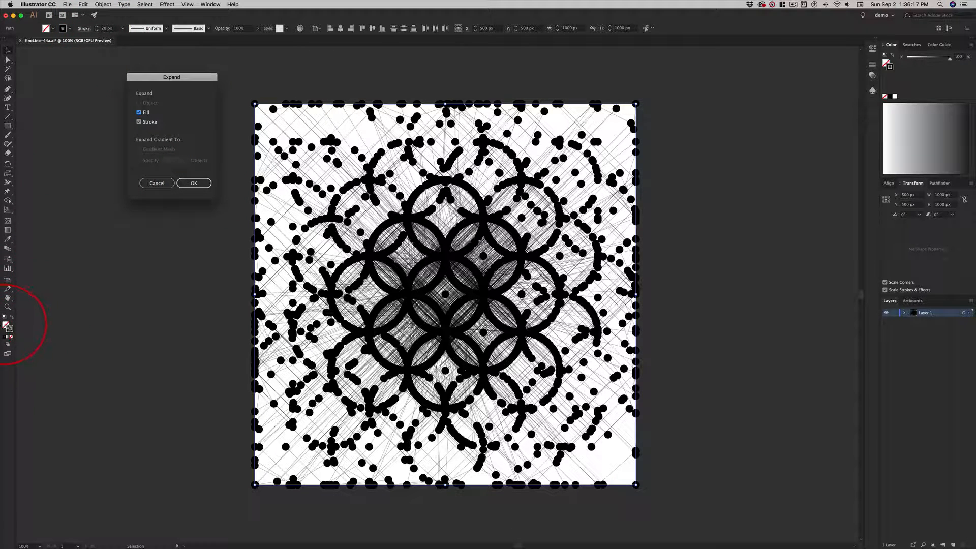
left_click(196, 184)
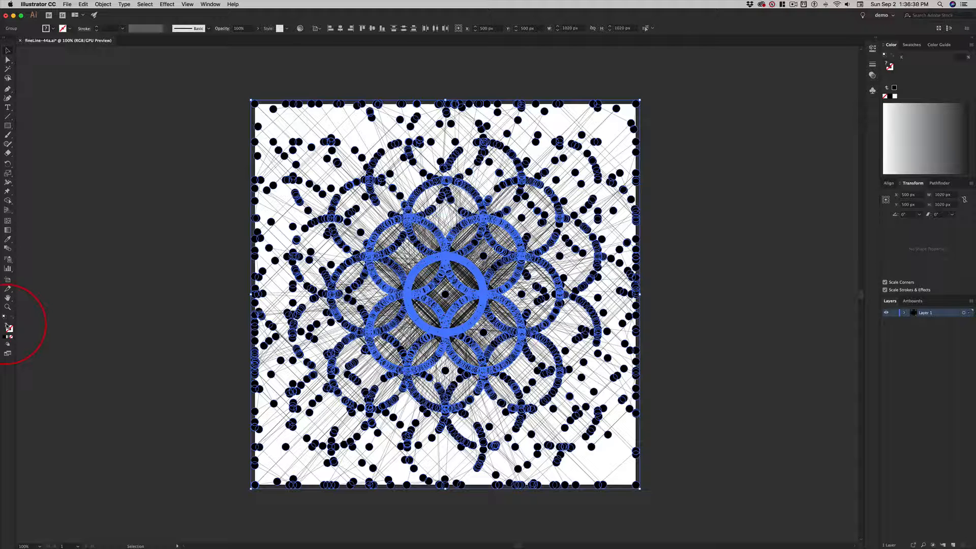
Fill the expanded dots with white and give them a 0.25 px stroke.
double_click(9, 326)
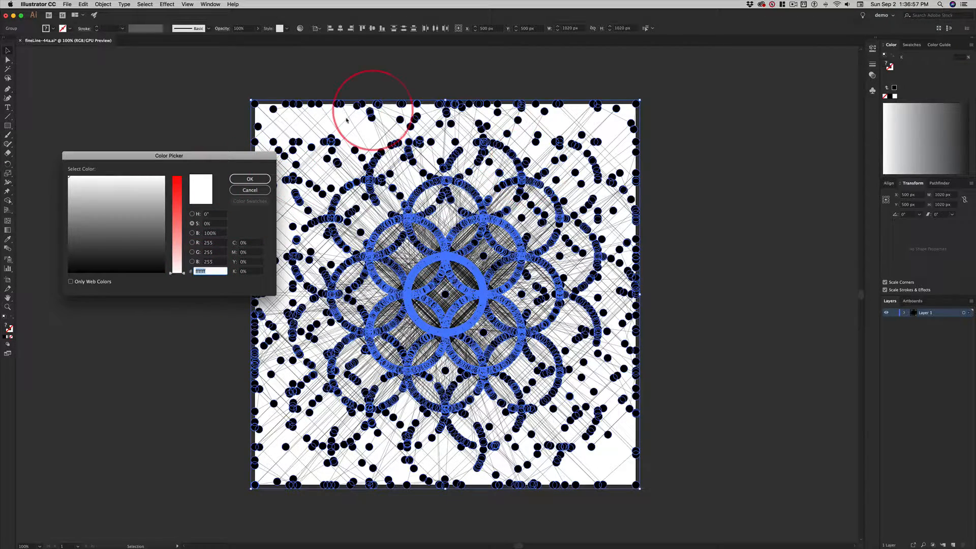
left_click(249, 180)
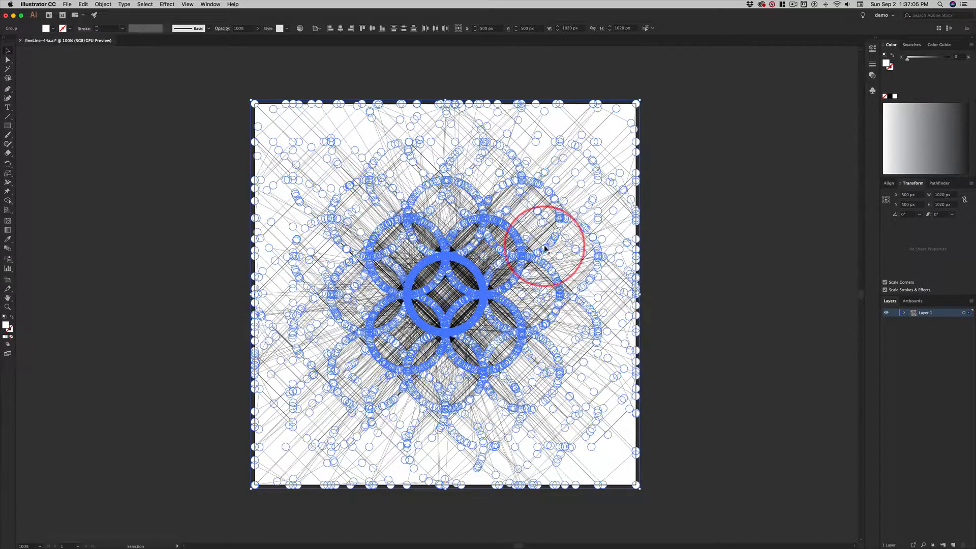
left_click(10, 329)
double_click(9, 328)
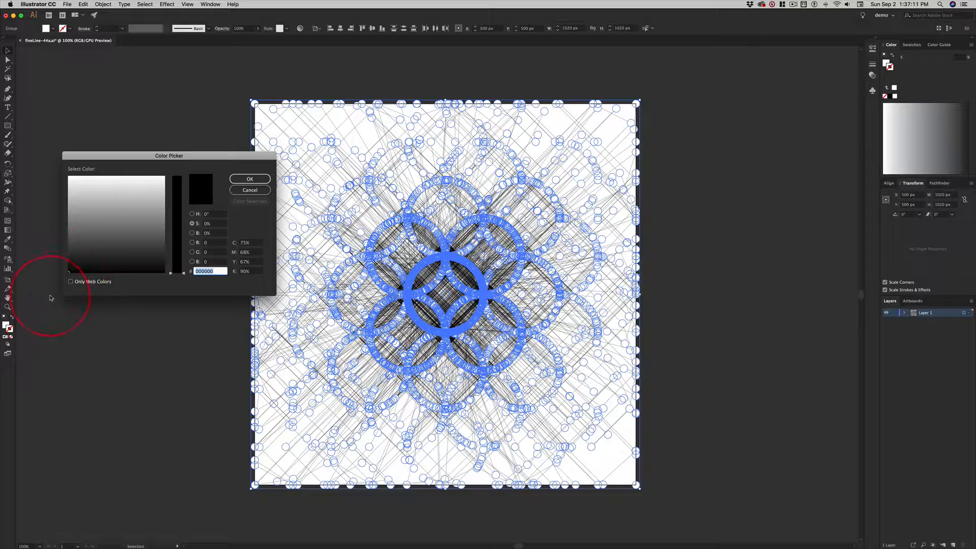
left_click(249, 191)
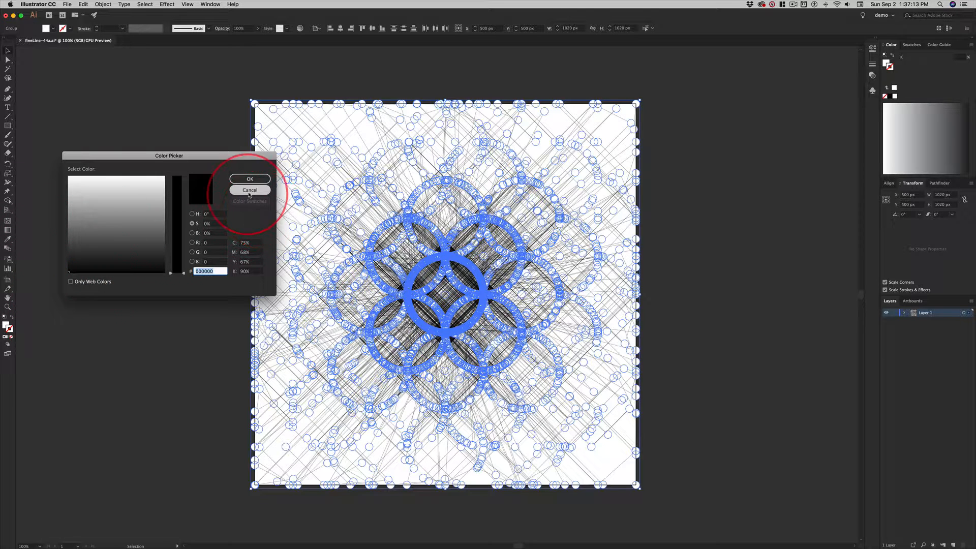
left_click(251, 179)
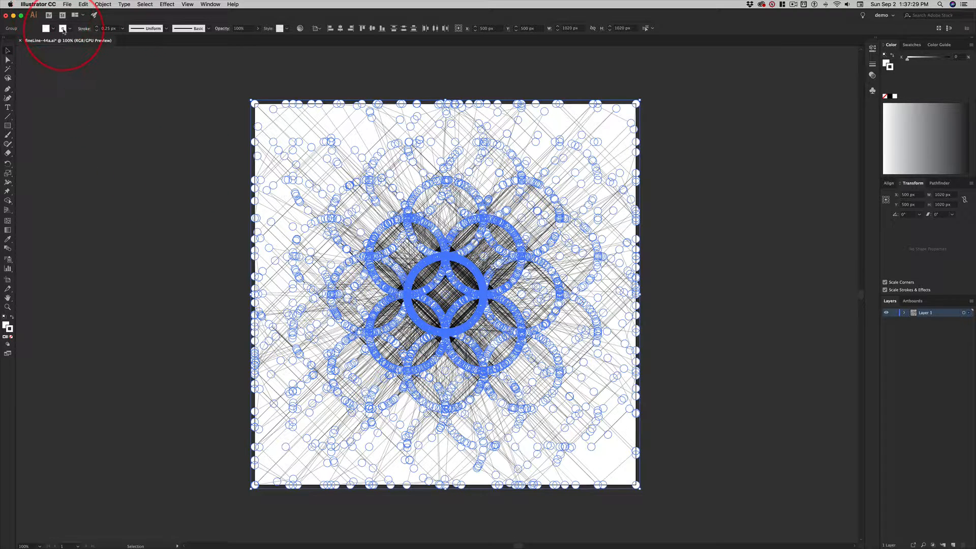
Change the dots' stroke colour to black (000000) and deselect them.
left_click(70, 29)
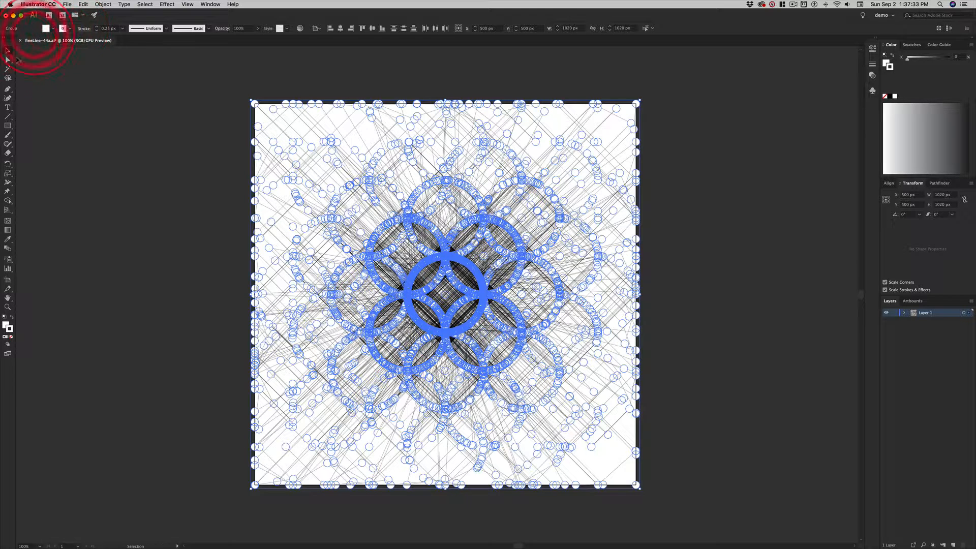
double_click(10, 329)
mouse_move(141, 244)
left_mouse_down()
mouse_move(98, 244)
mouse_move(67, 275)
left_mouse_up()
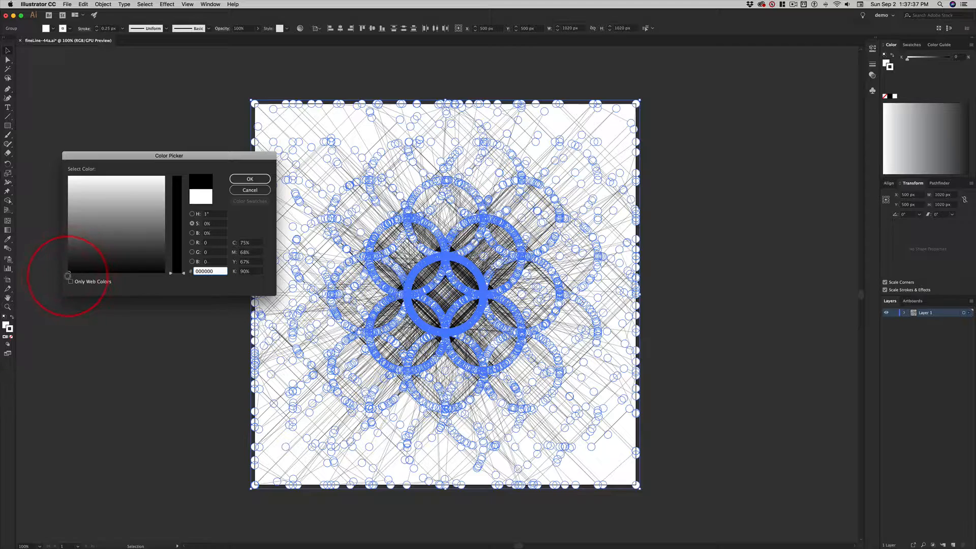
left_click(250, 179)
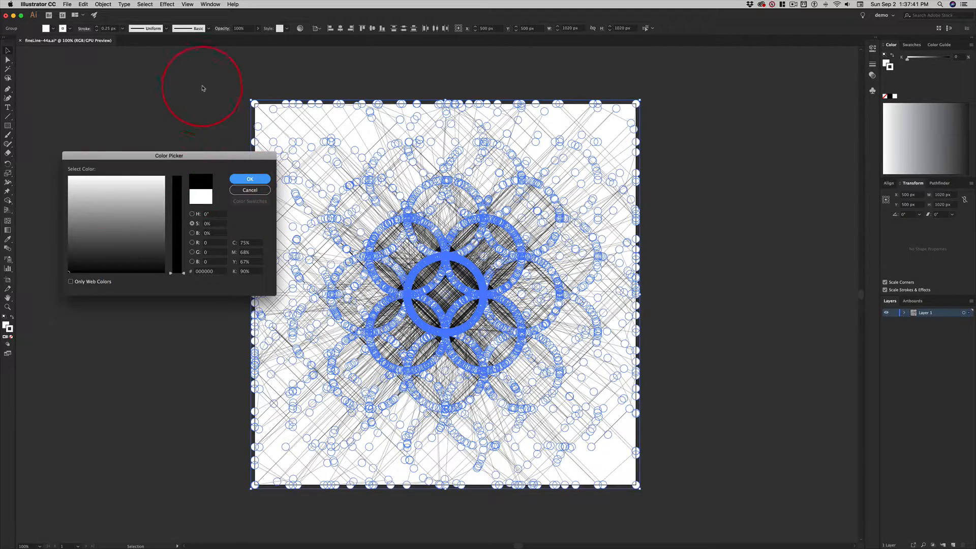
left_click(229, 120)
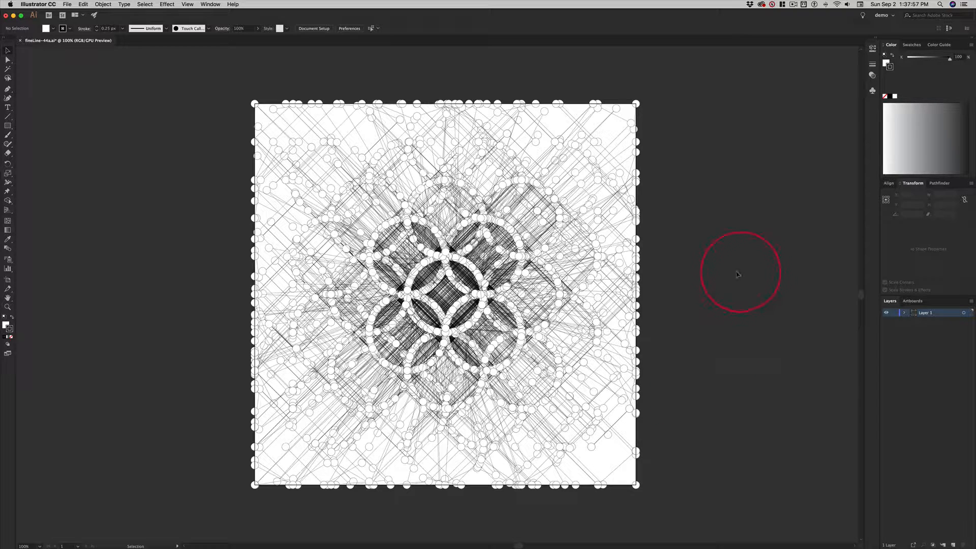
Copy all the lines and dots in the artwork and switch to Photoshop.
key("super+a")
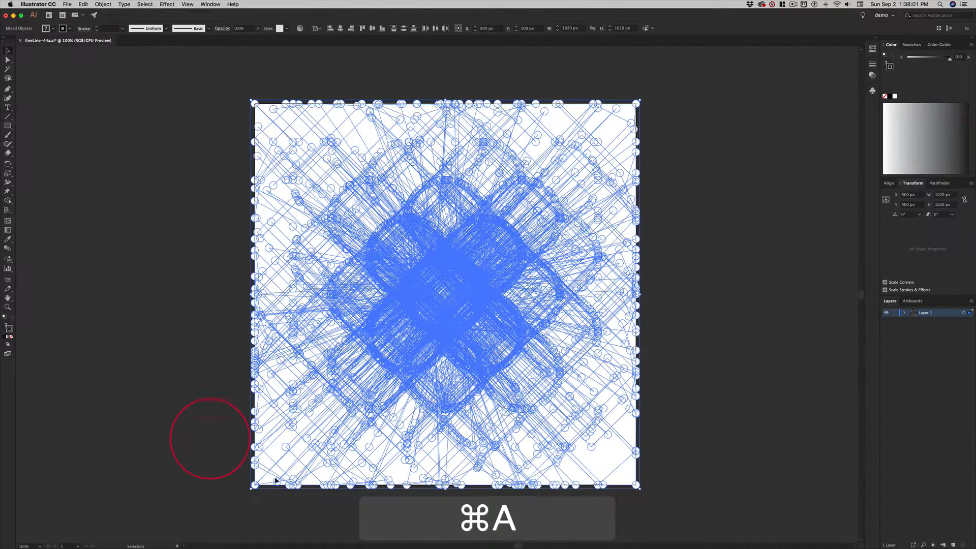
key("super+c")
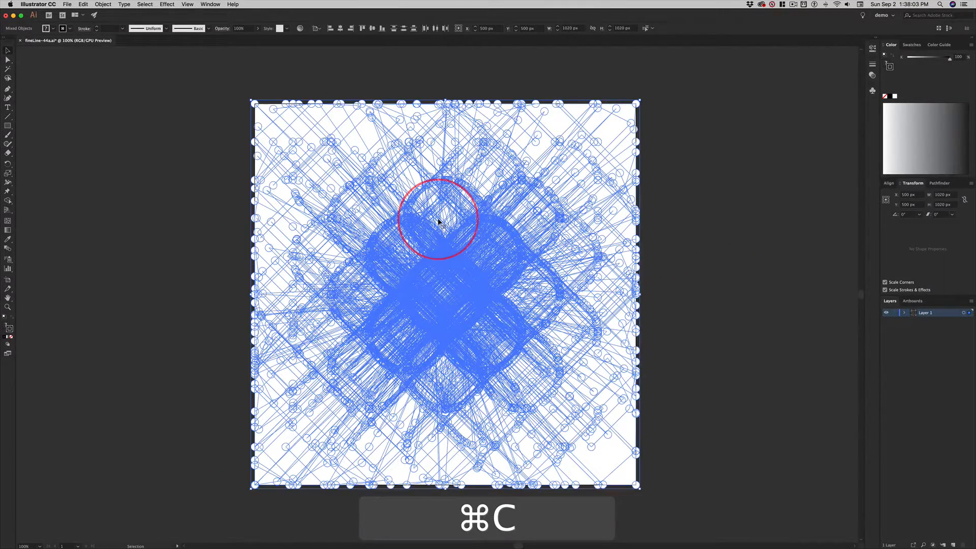
key("super+Tab")
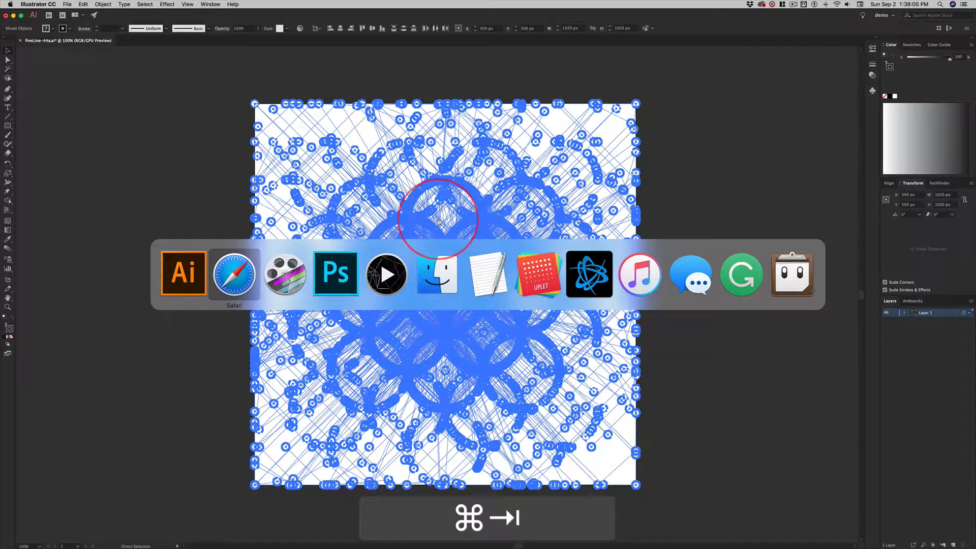
key("super+Tab")
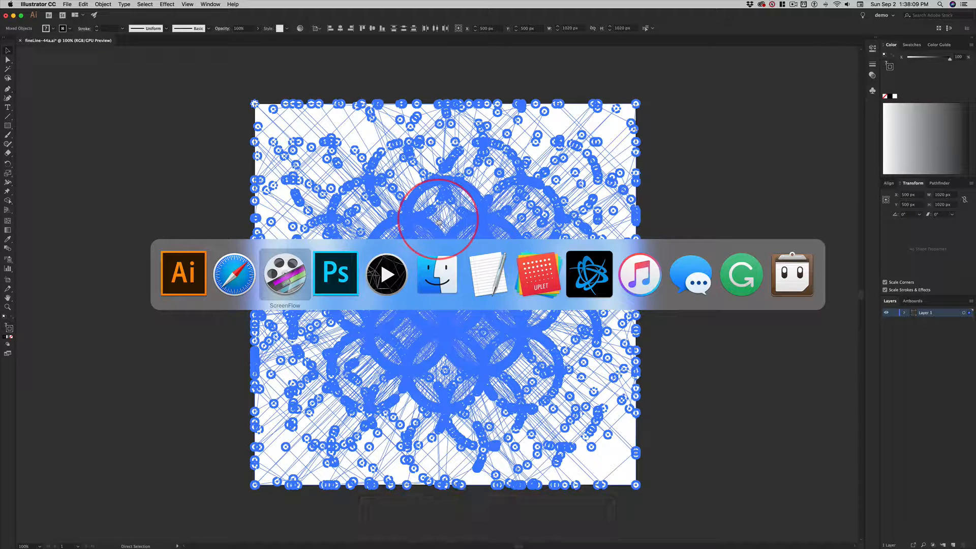
key("super+Tab")
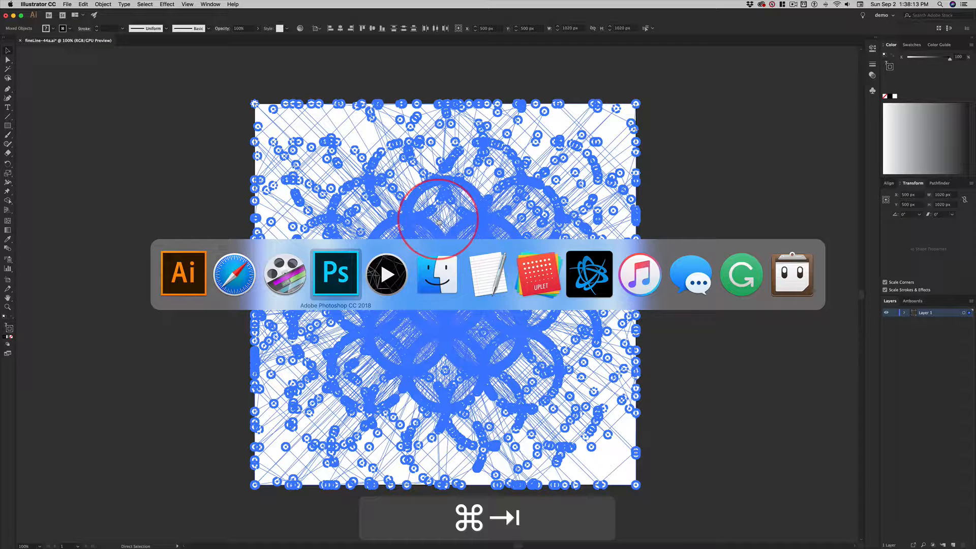
key("super+Tab")
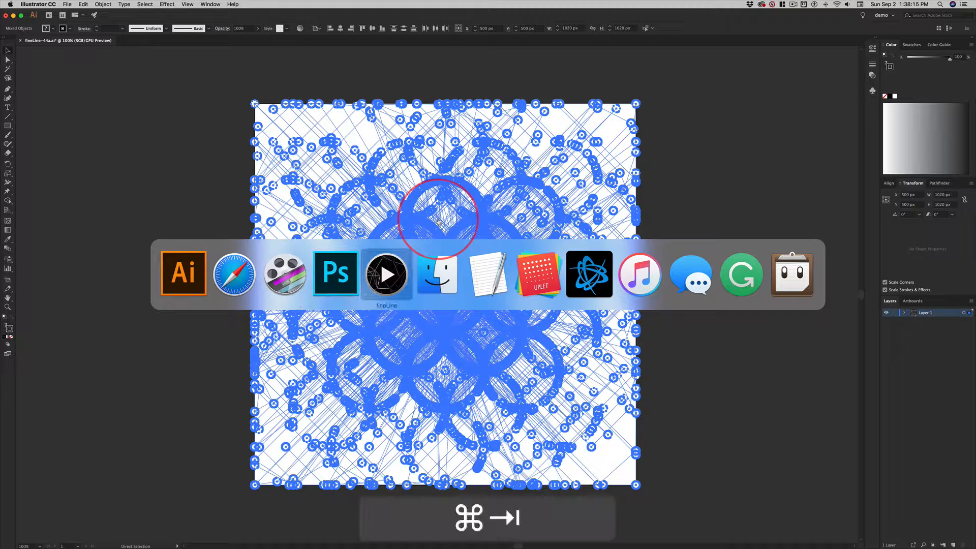
key("shift+super+Tab")
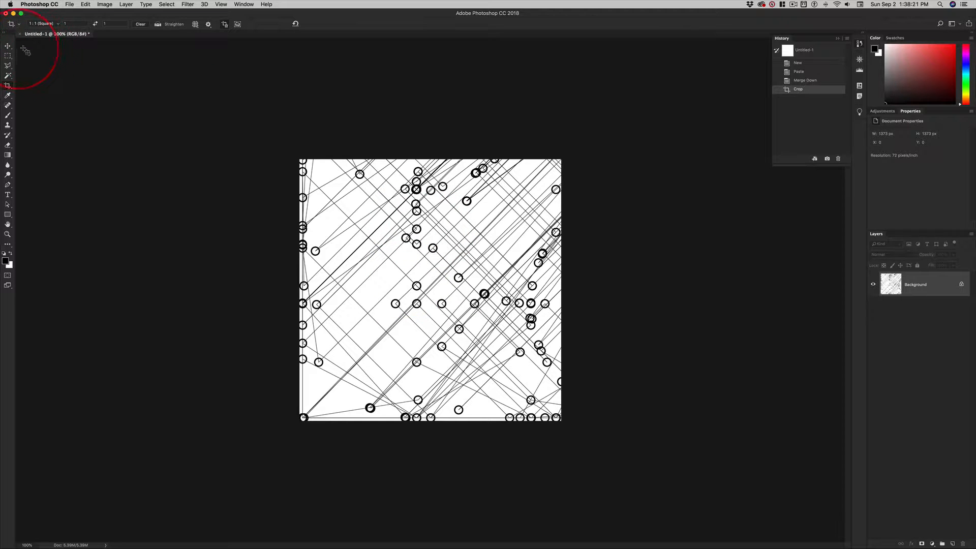
Close the open Untitled-1 document without saving its changes.
key("super+w")
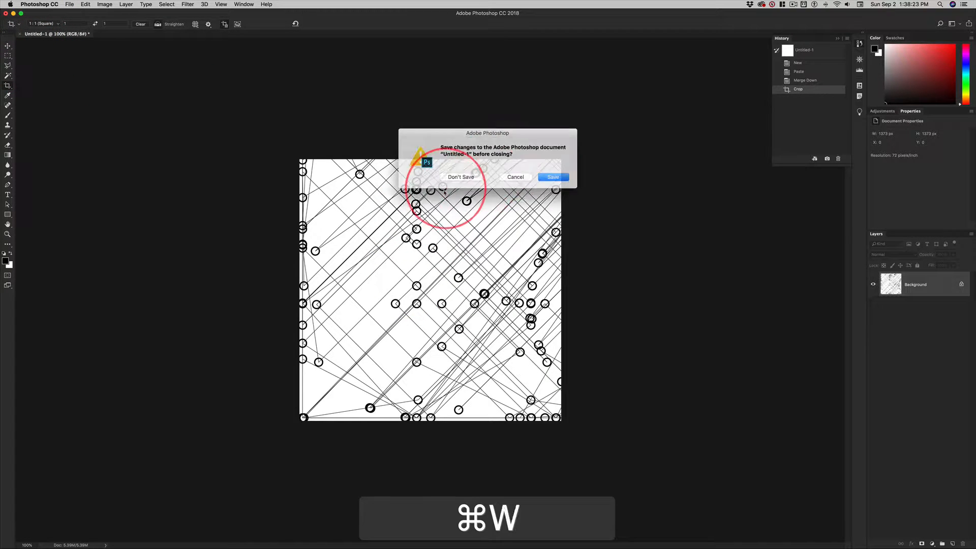
left_click(526, 166)
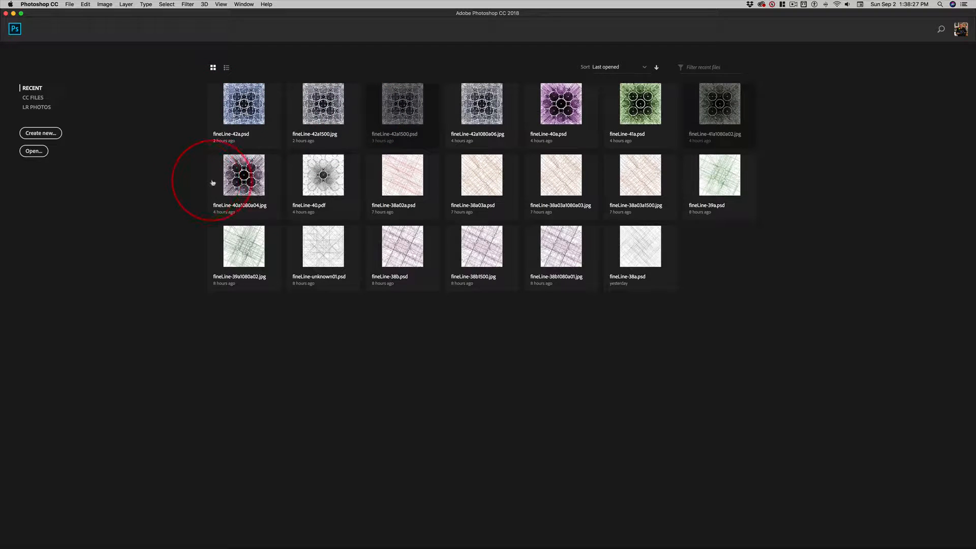
Create a new web document 3000 by 3000 pixels with a white background, and switch to the Move tool.
key("super")
key("super+n")
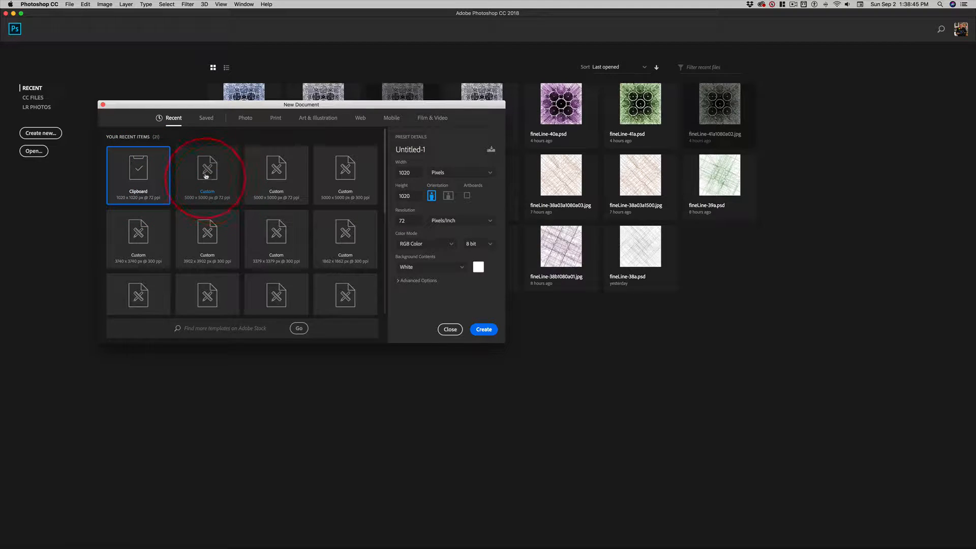
left_click(361, 118)
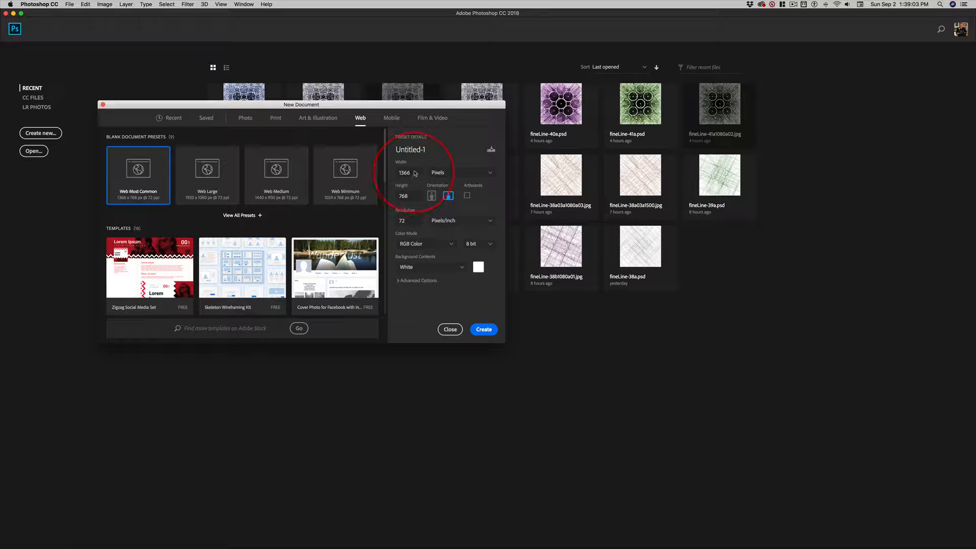
left_click_drag(414, 173, 390, 172)
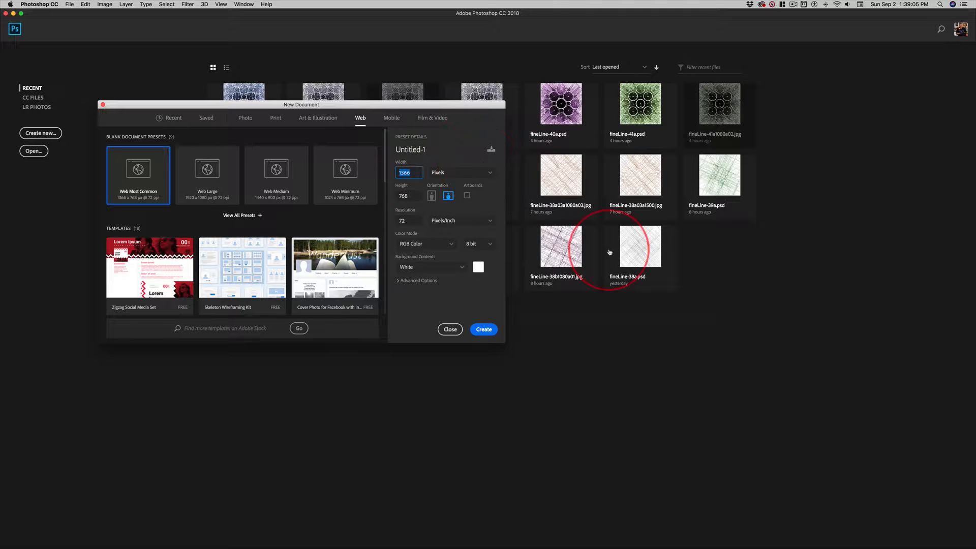
type("3000")
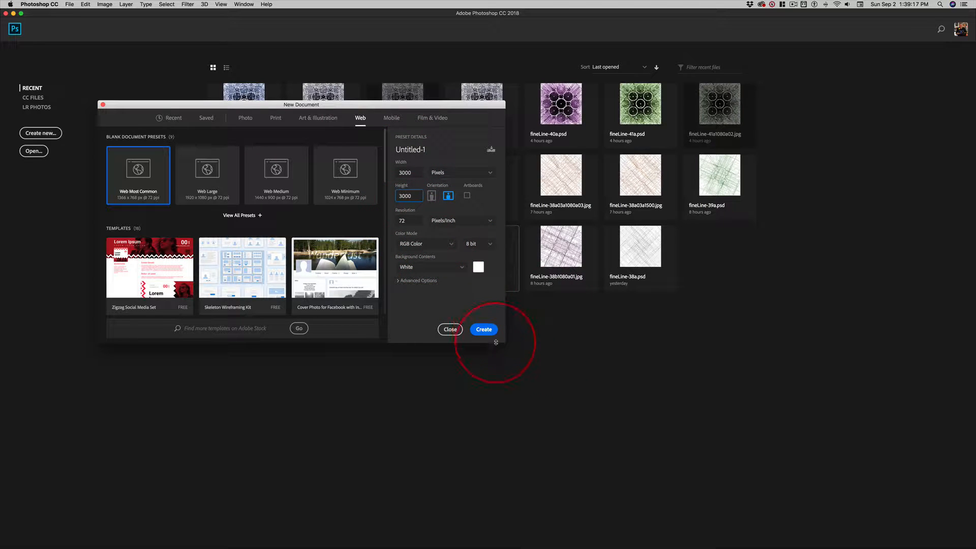
left_click(483, 330)
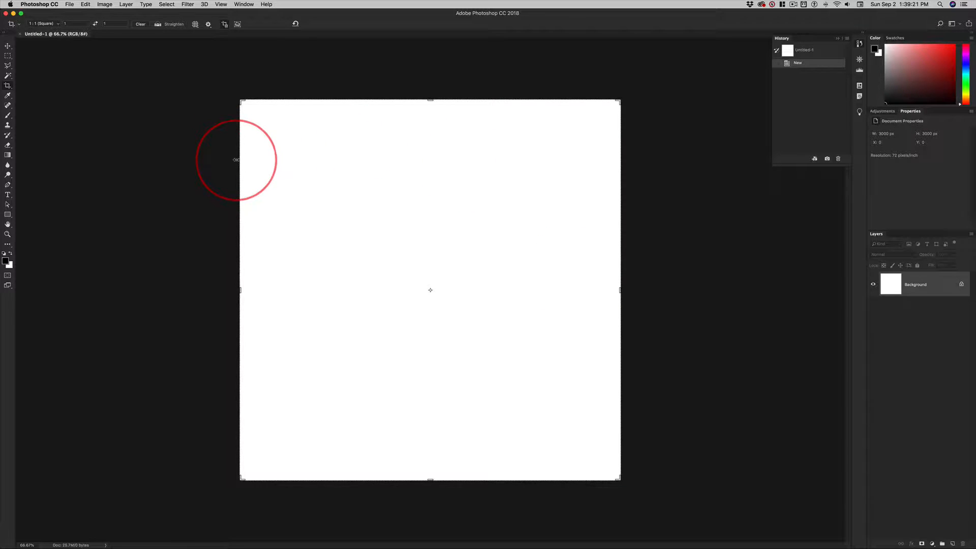
key("v")
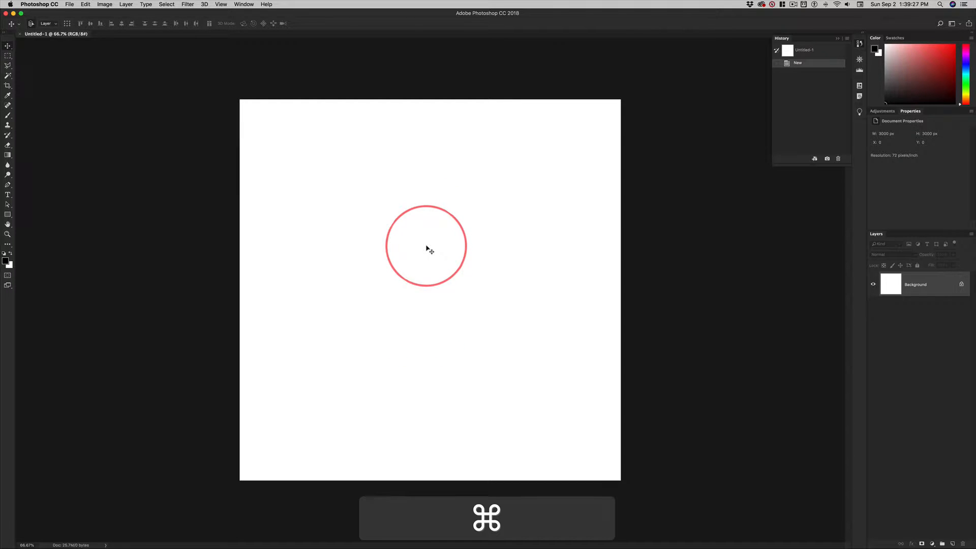
Paste the copied artwork as a Smart Object and scale it proportionally from its centre to about 303.5%, slightly overfilling the canvas.
key("super+v")
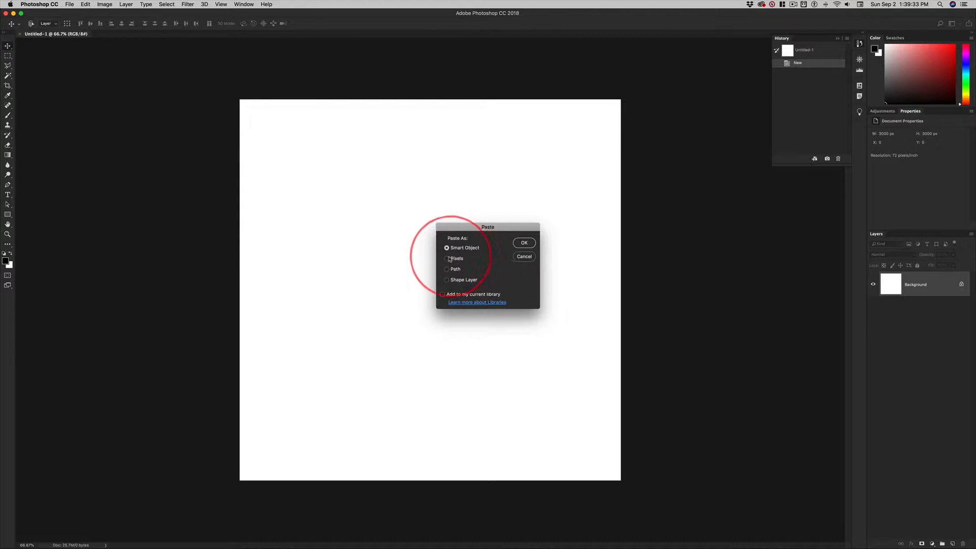
left_click(524, 242)
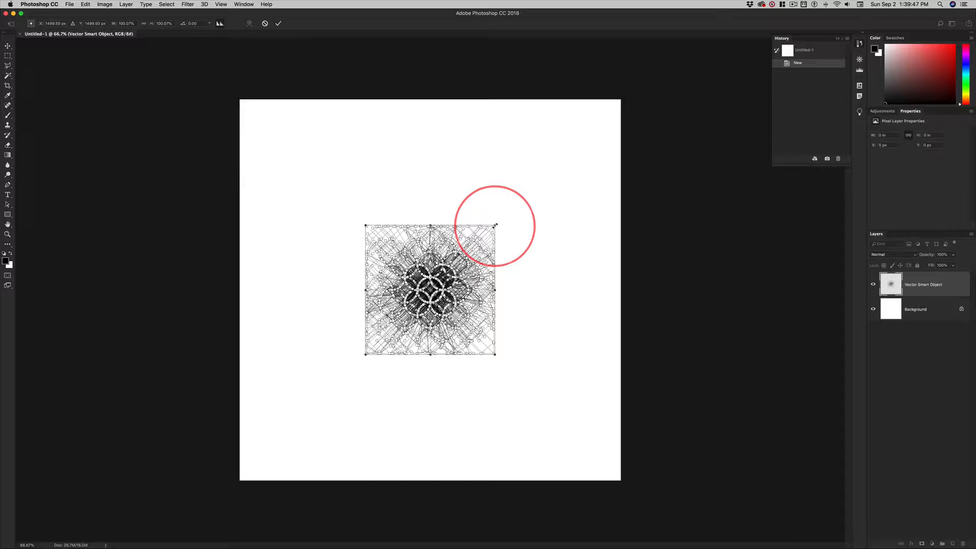
left_click_drag(495, 224, 616, 94)
key("shift")
key("alt+shift")
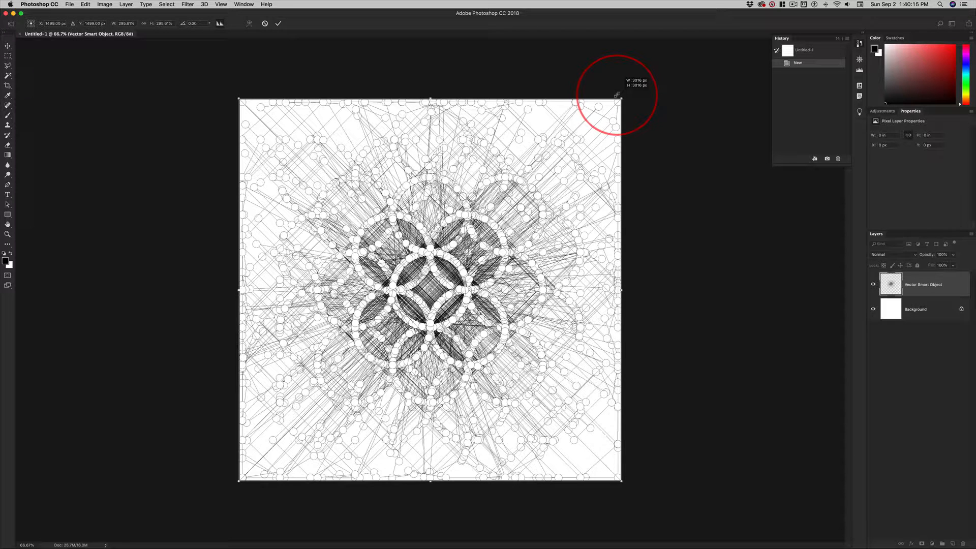
left_click_drag(616, 94, 623, 90)
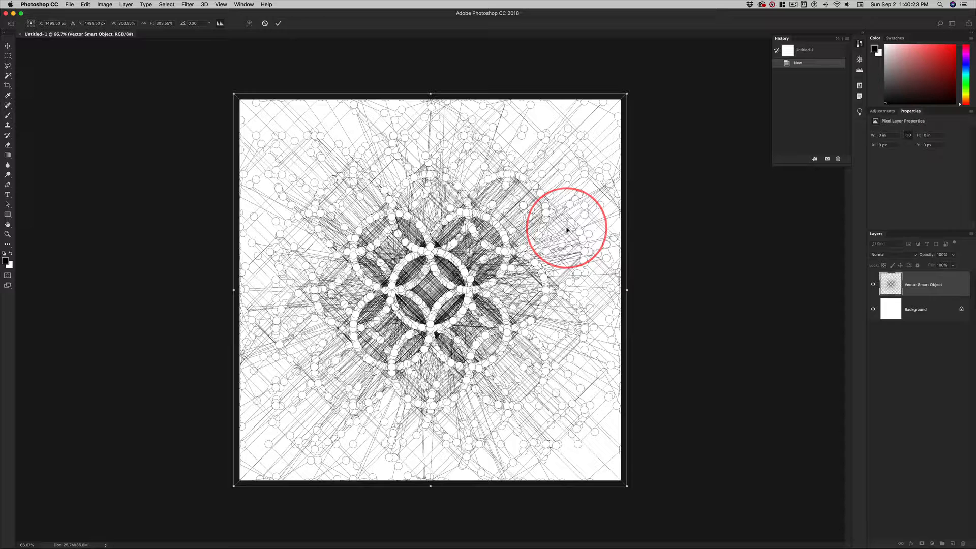
key("Return")
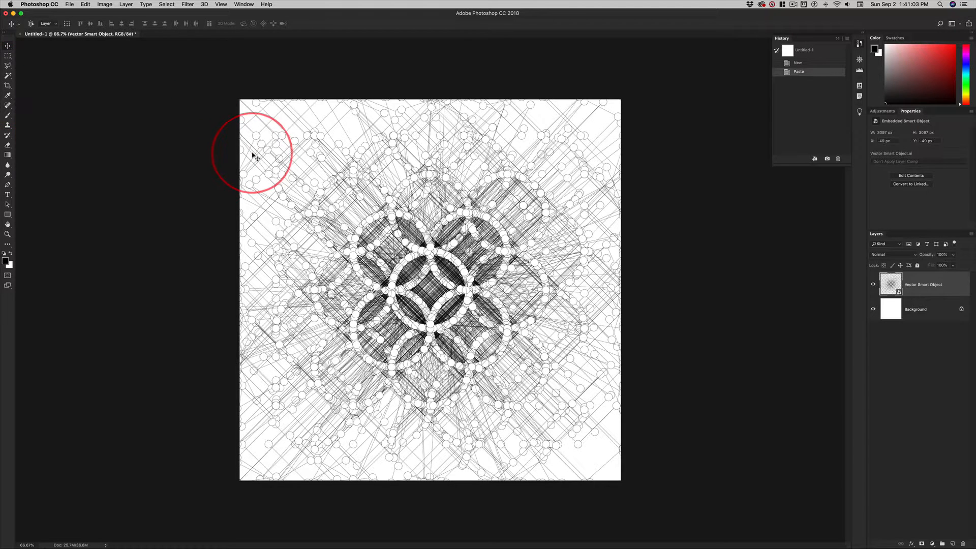
Start a crop with the 1 : 1 (Square) ratio and shrink the frame symmetrically about the centre to roughly two thirds of the canvas width.
key("c")
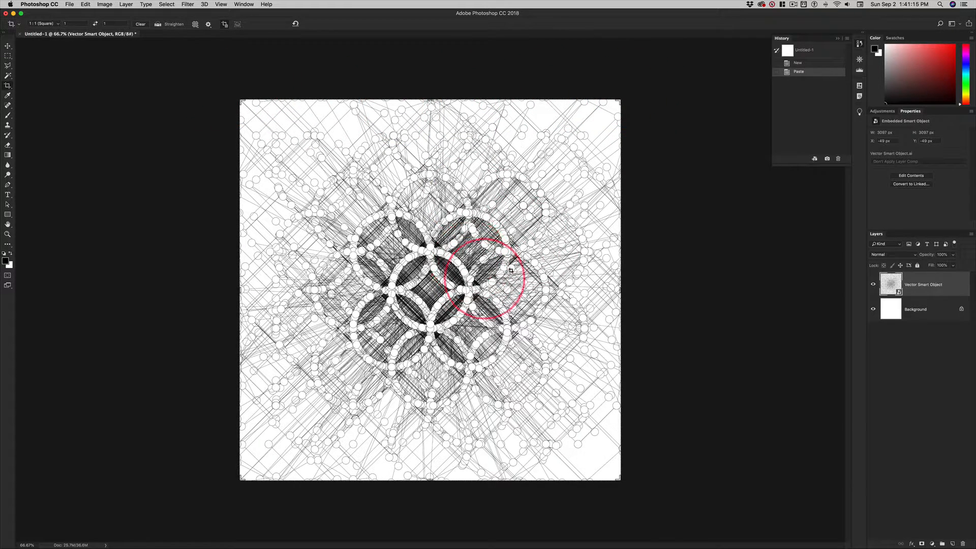
left_click(33, 23)
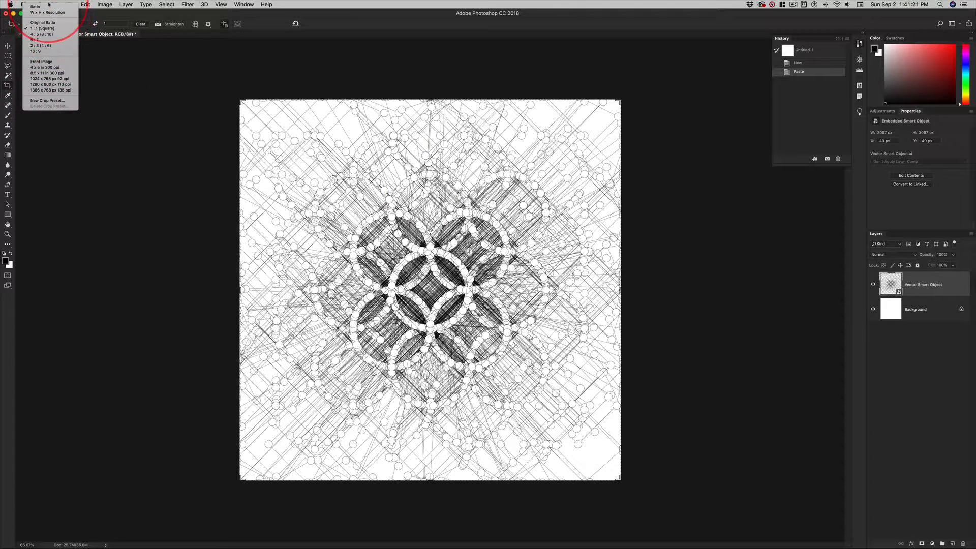
left_click(46, 29)
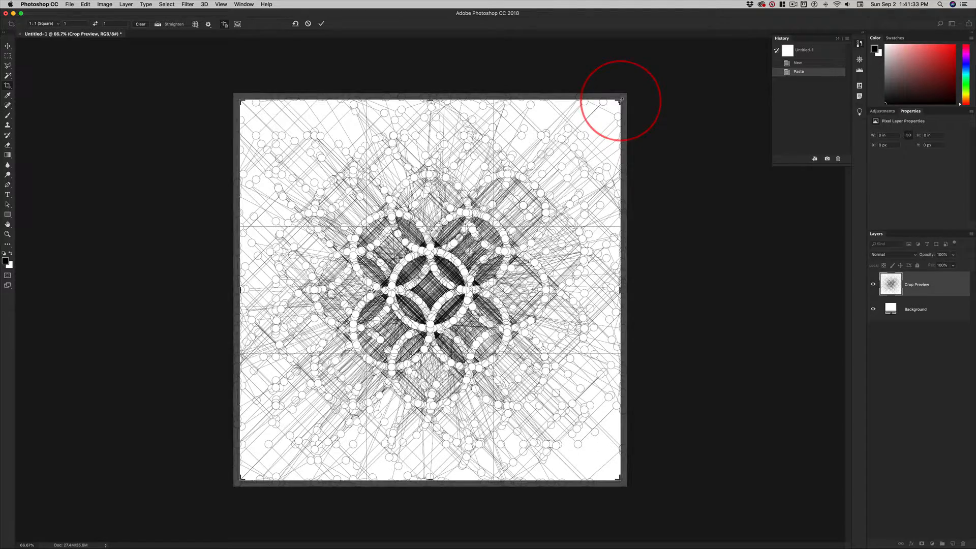
left_click_drag(619, 101, 618, 125)
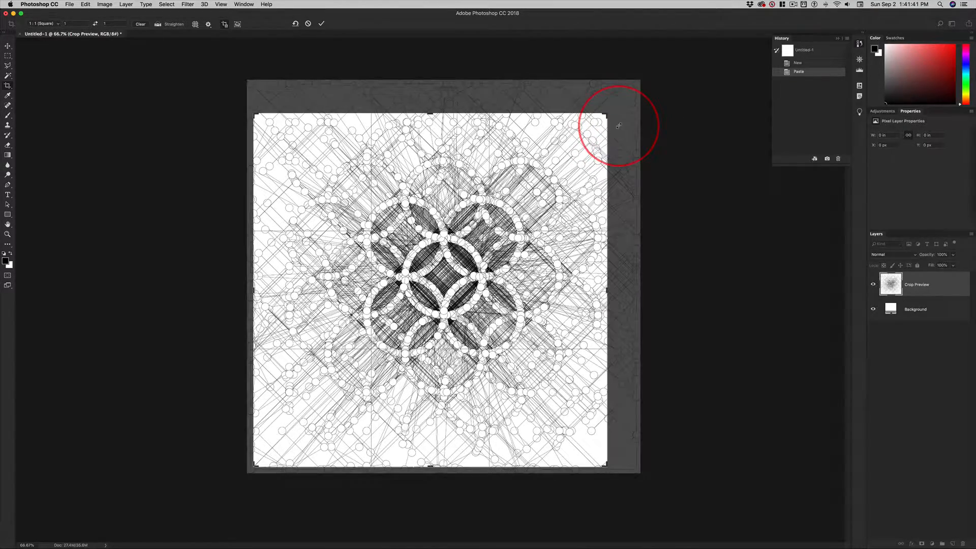
key("Return")
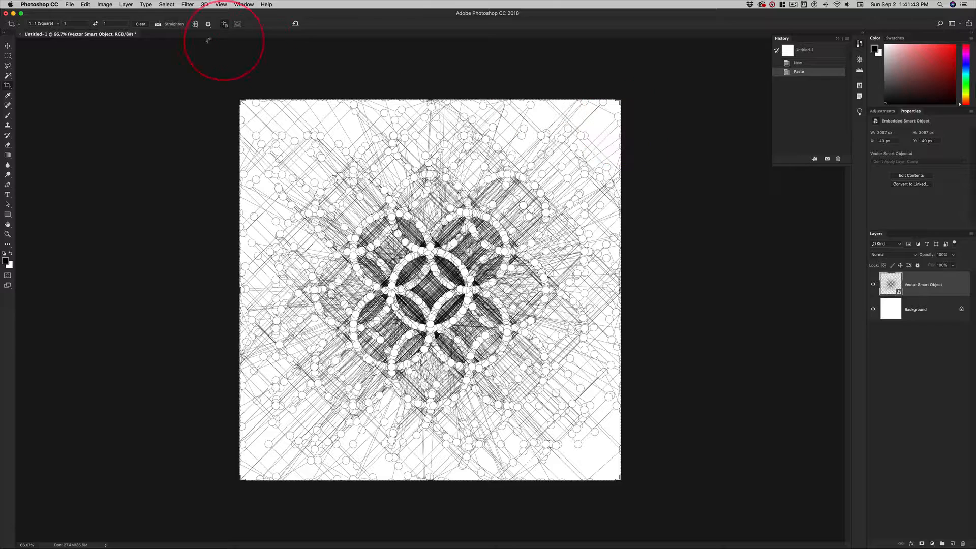
left_click(220, 85)
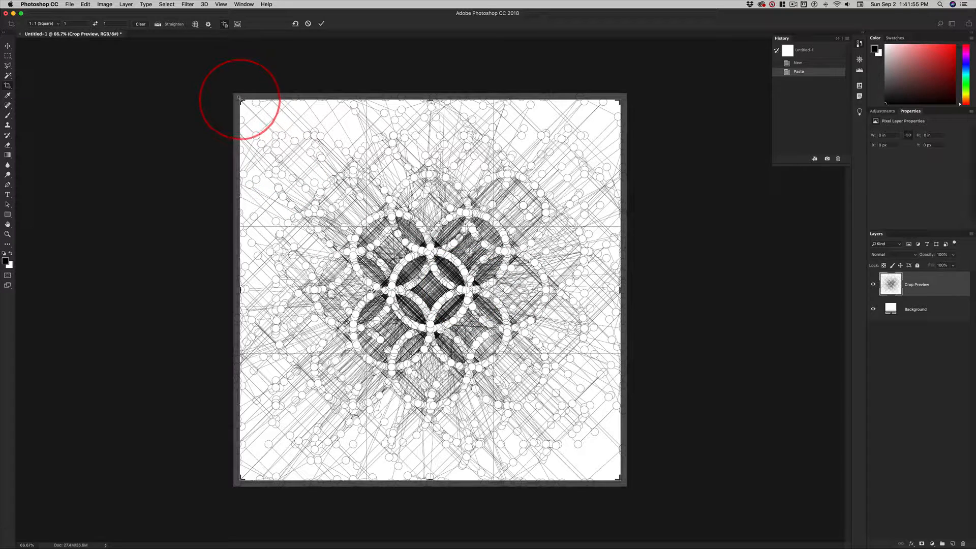
key("alt")
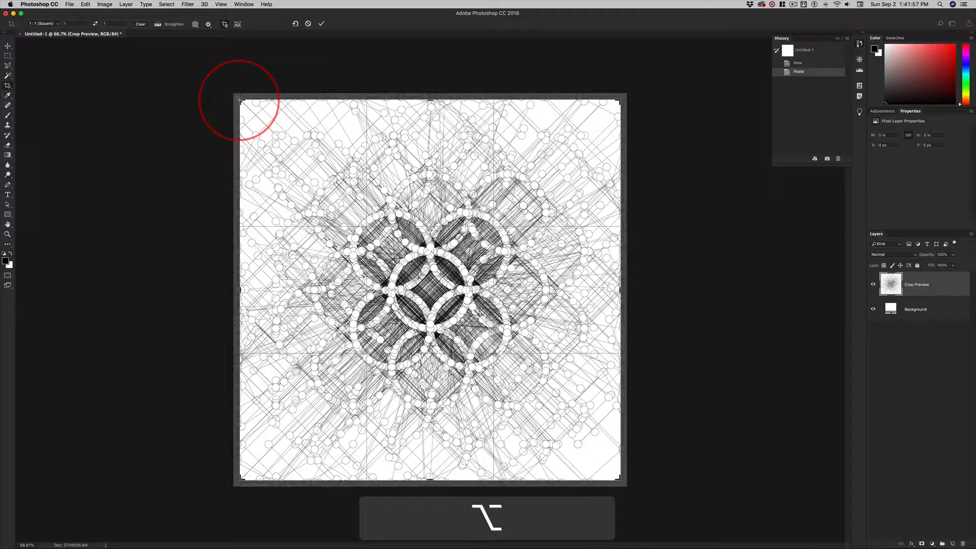
left_click_drag(238, 100, 298, 165)
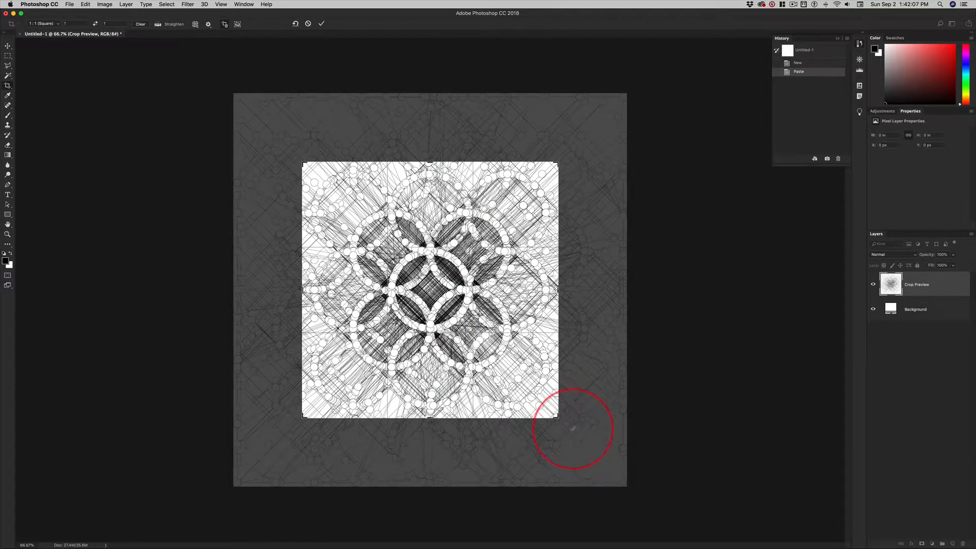
Rotate the artwork clockwise inside the crop frame so the central circle pattern sits tilted, by somewhat less than 30°.
left_click_drag(572, 429, 527, 440)
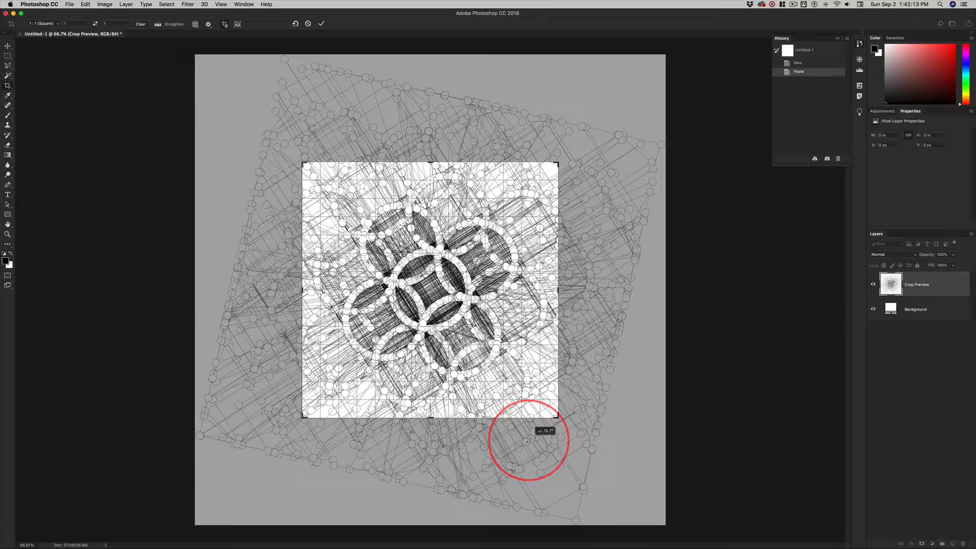
key("shift")
left_click_drag(528, 440, 493, 450)
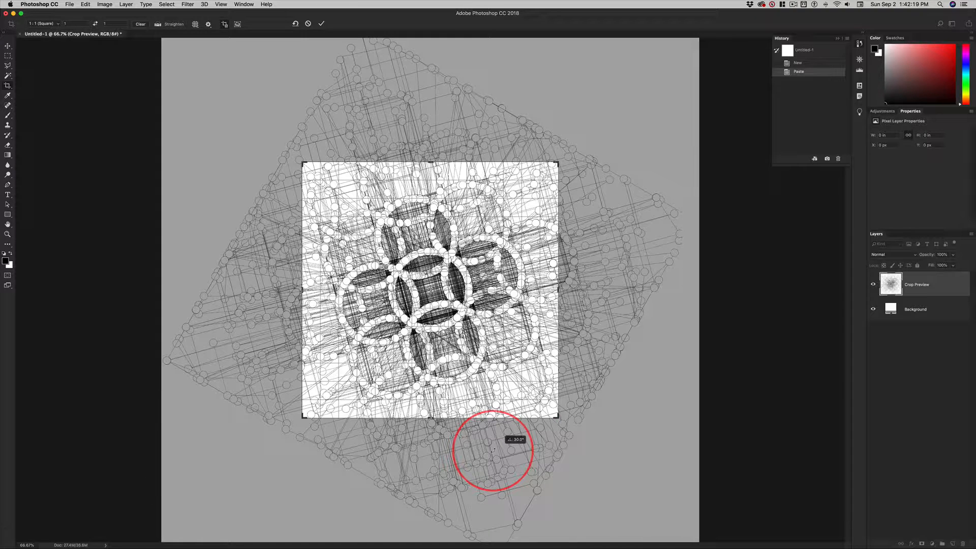
mouse_move(493, 449)
left_mouse_down()
mouse_move(506, 447)
mouse_move(495, 449)
left_mouse_up()
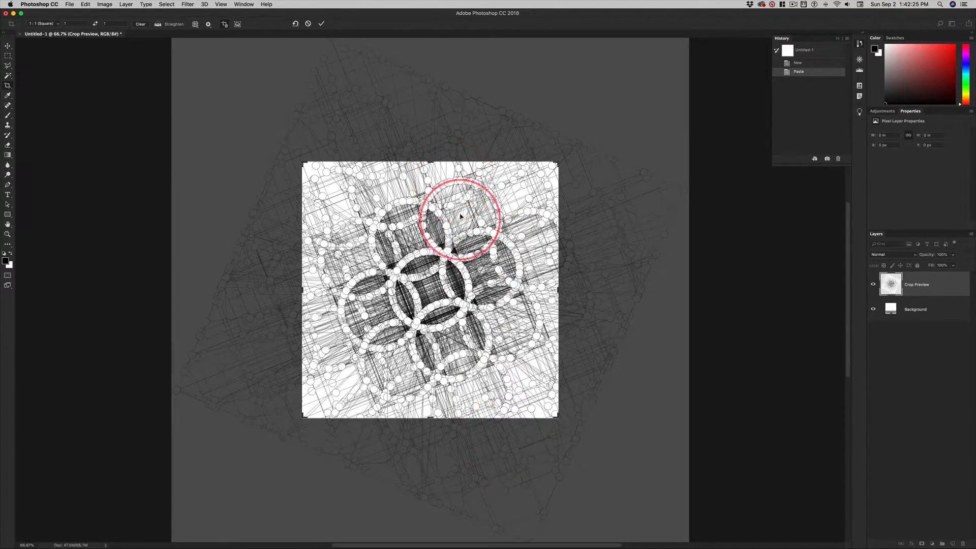
Fine-tune the crop frame to about 1963 px square, shift the circle pattern slightly off centre within it, and apply the crop.
left_click_drag(302, 162, 306, 169)
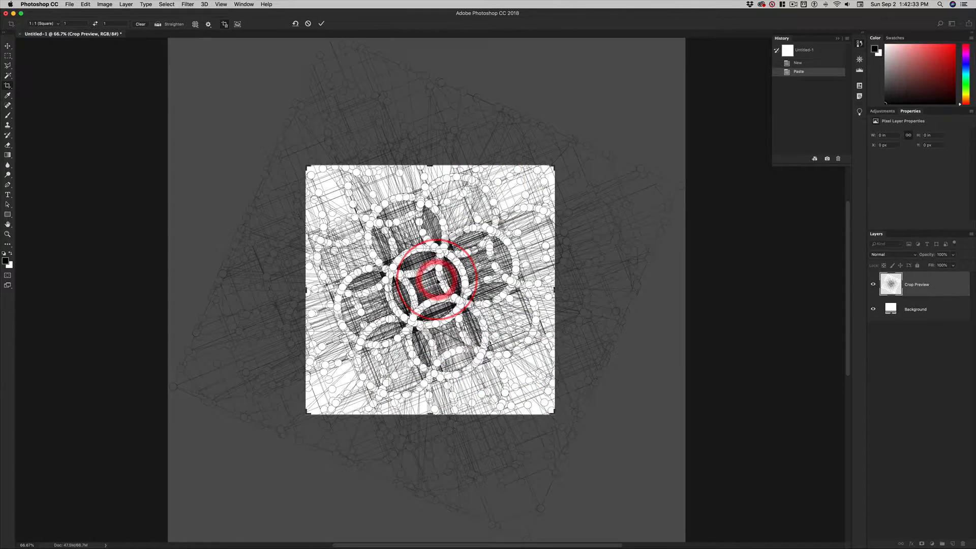
mouse_move(435, 277)
left_mouse_down()
mouse_move(410, 276)
mouse_move(440, 274)
left_mouse_up()
left_click_drag(553, 413, 558, 418)
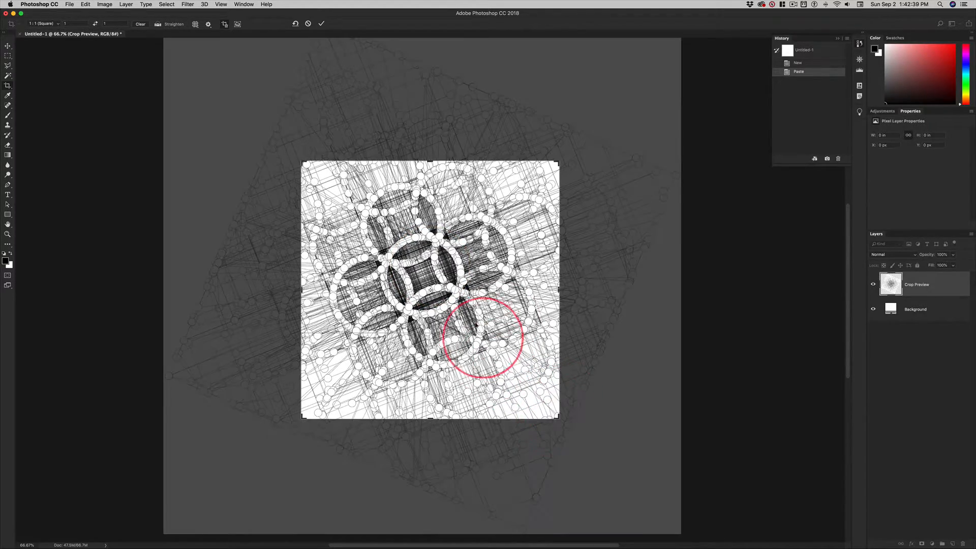
left_click_drag(455, 319, 463, 296)
left_click_drag(559, 418, 557, 425)
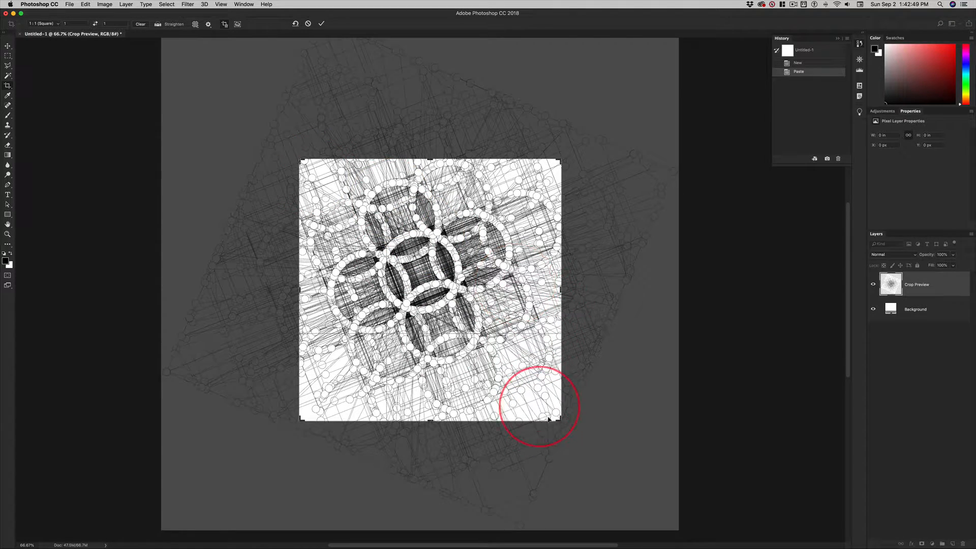
left_click_drag(560, 419, 555, 414)
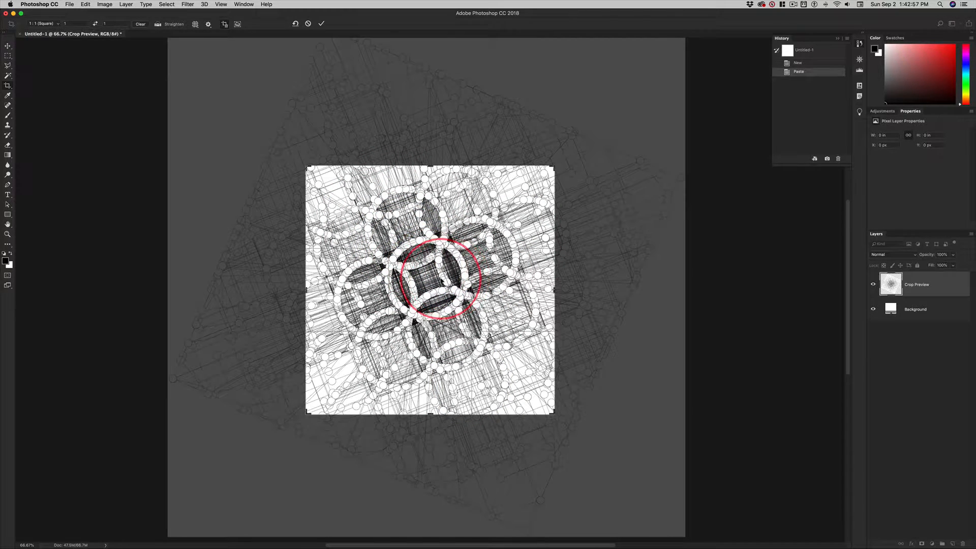
left_click_drag(428, 279, 431, 280)
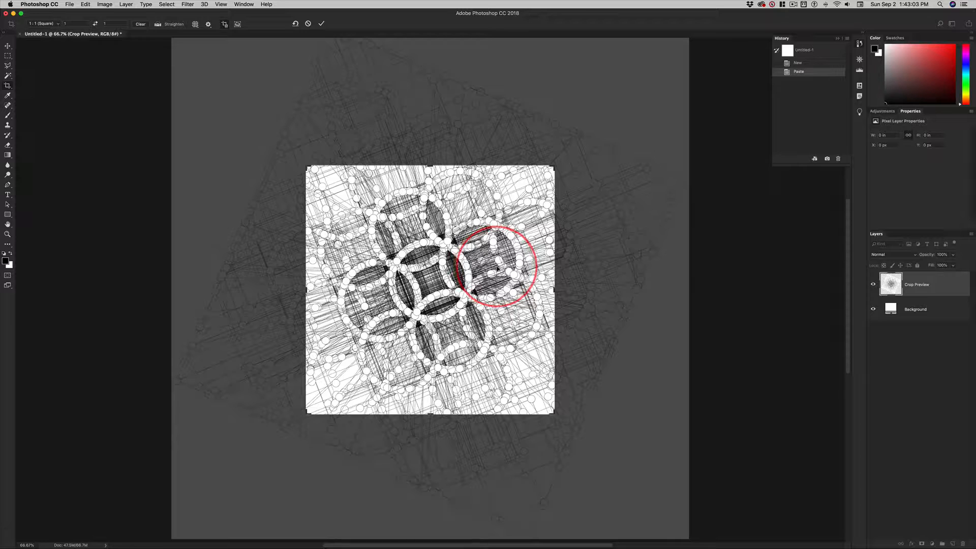
key("Return")
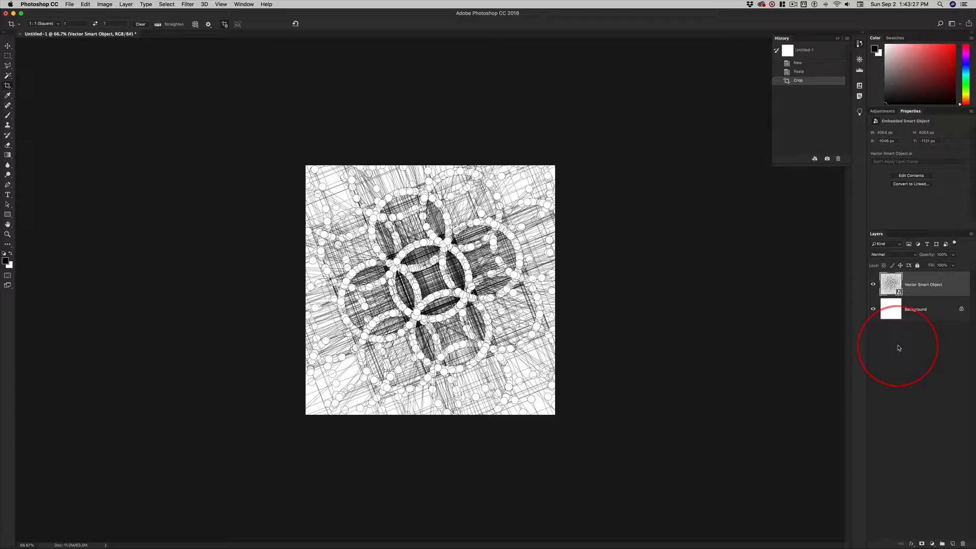
Merge the Vector Smart Object layer down into the Background layer.
right_click(953, 285)
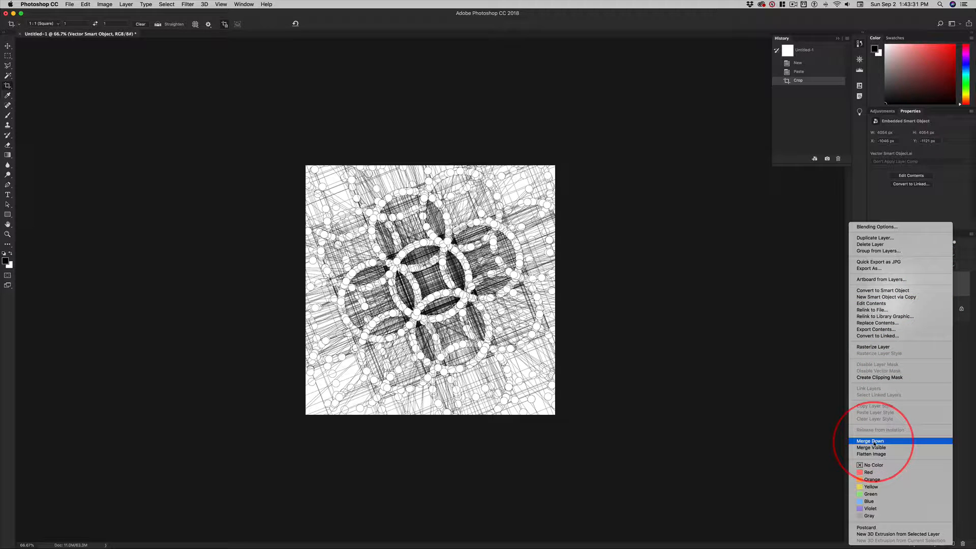
left_click(966, 370)
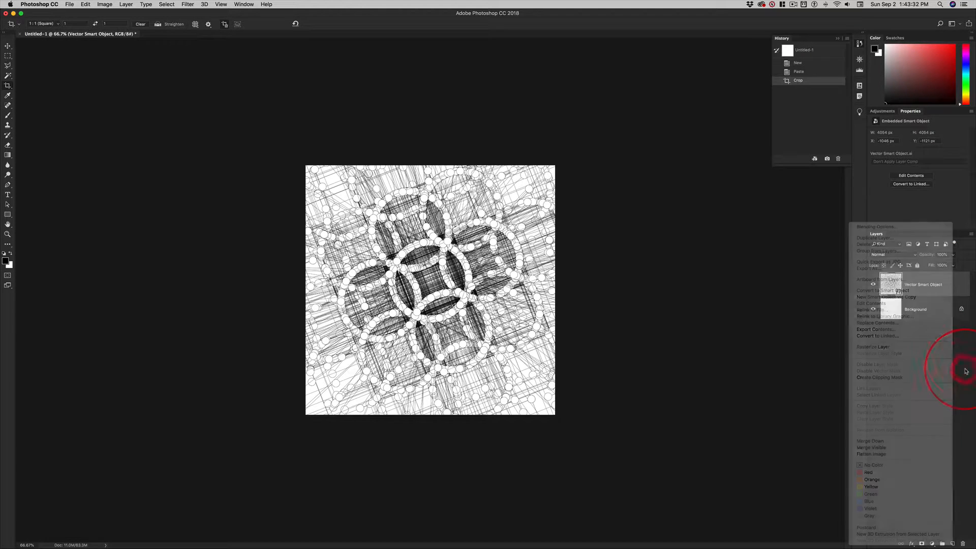
left_click(971, 235)
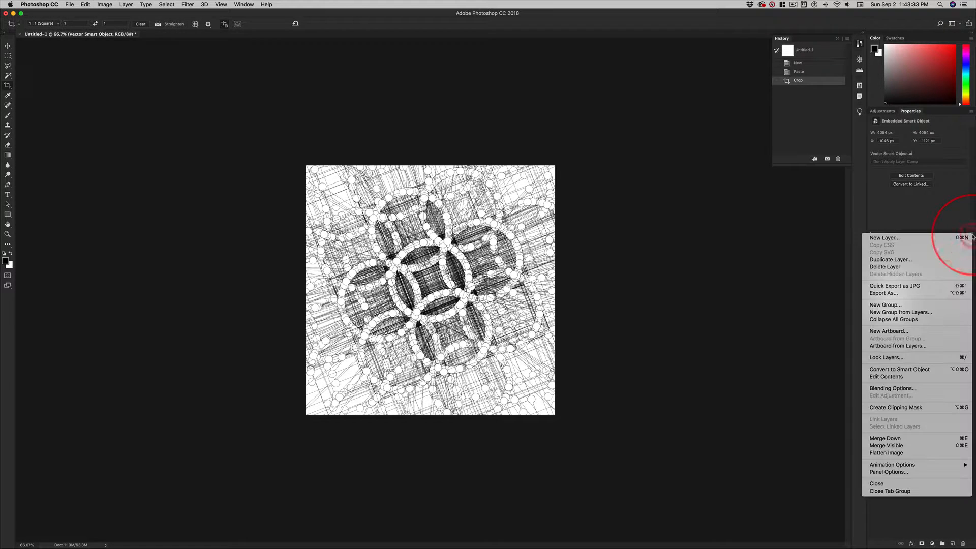
left_click(946, 229)
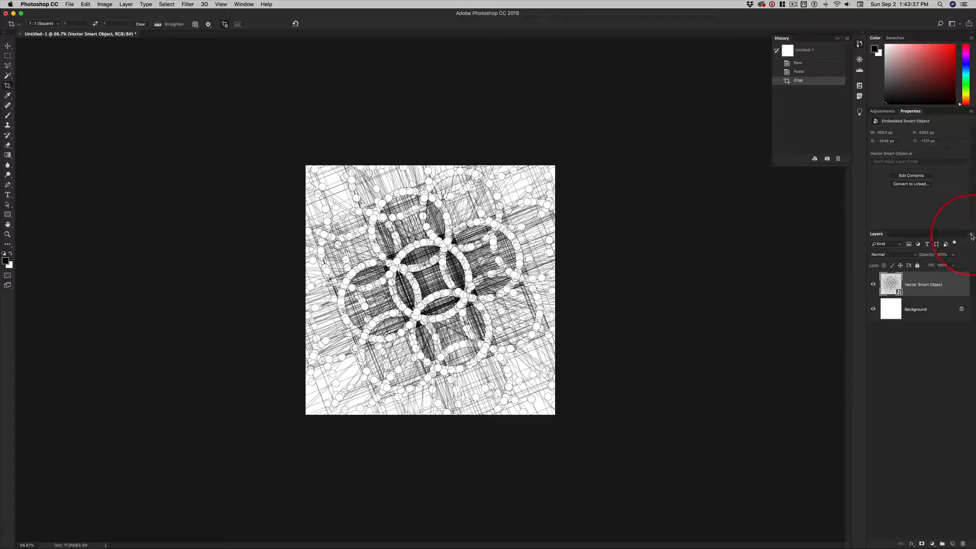
left_click(971, 235)
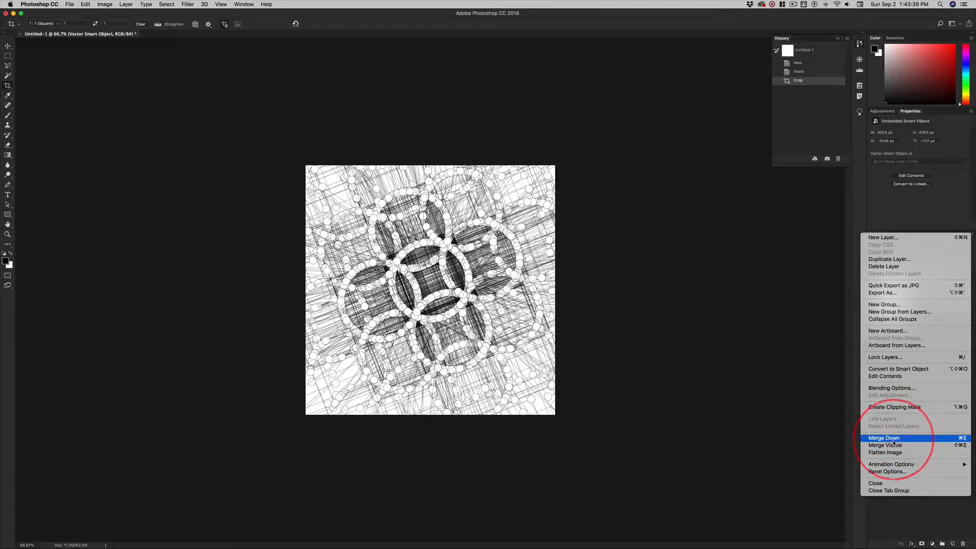
left_click(955, 438)
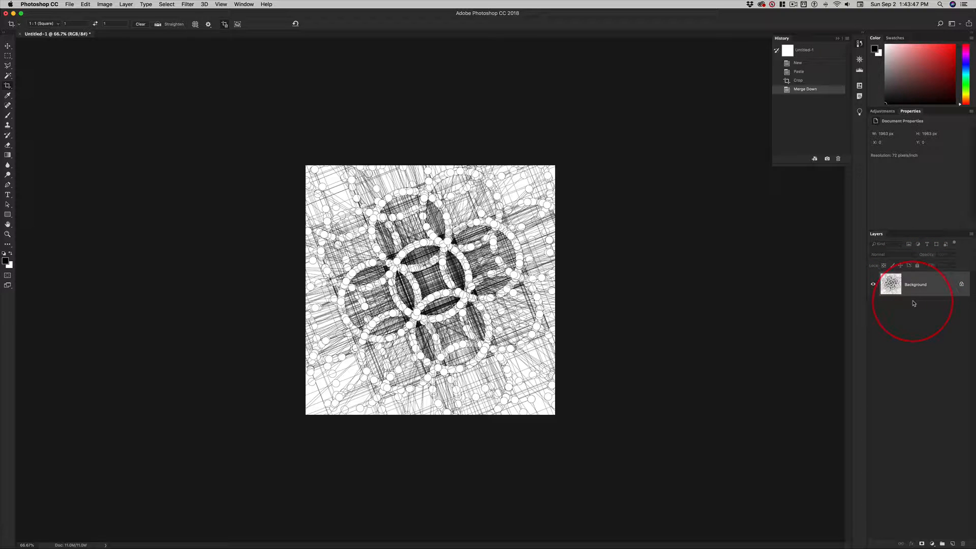
Start saving the document and set the destination to the images folder inside Documents > FineLine3-2, browsing in column view.
key("super+1")
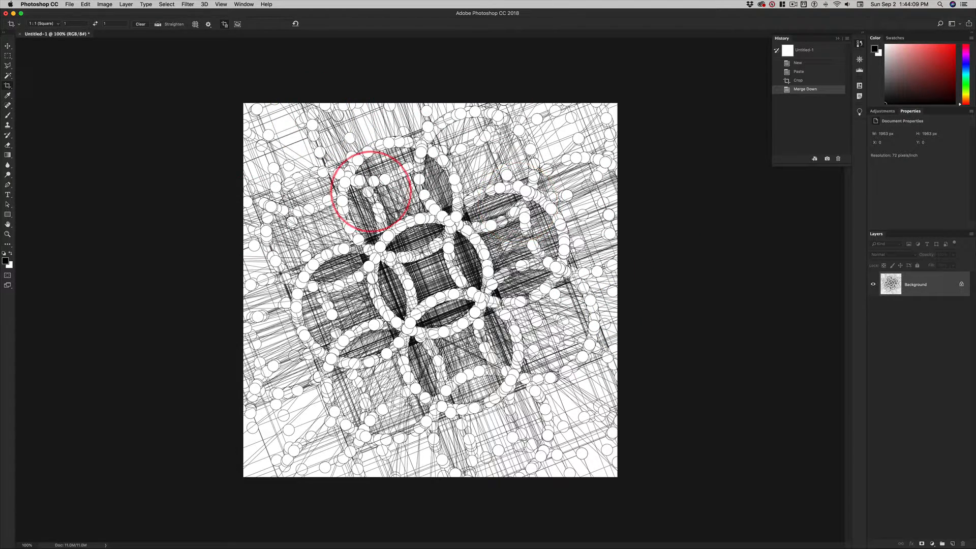
key("super+s")
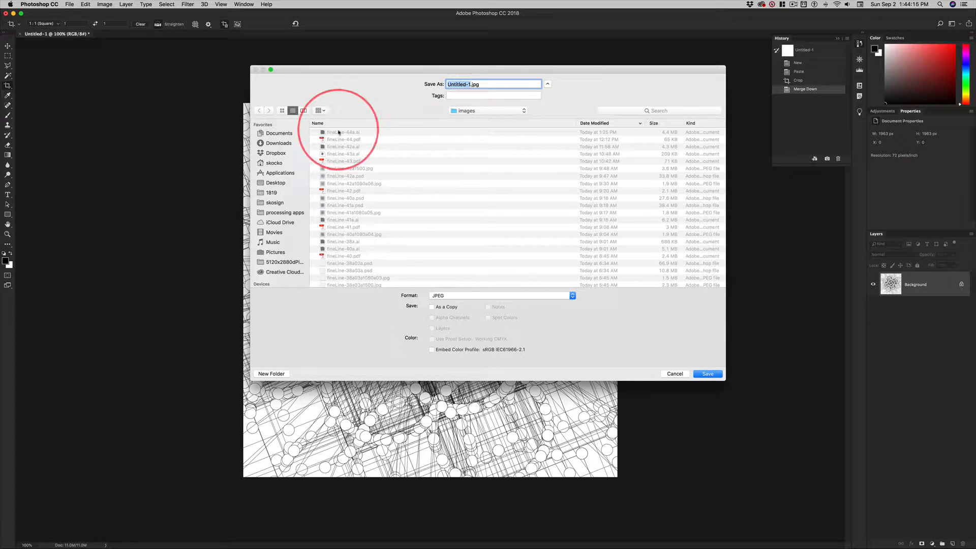
left_click(479, 110)
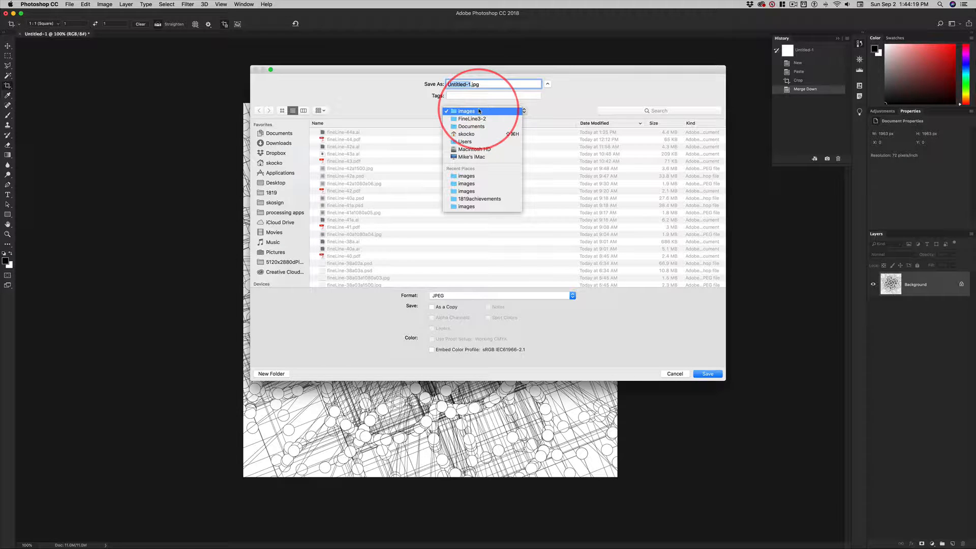
left_click(461, 178)
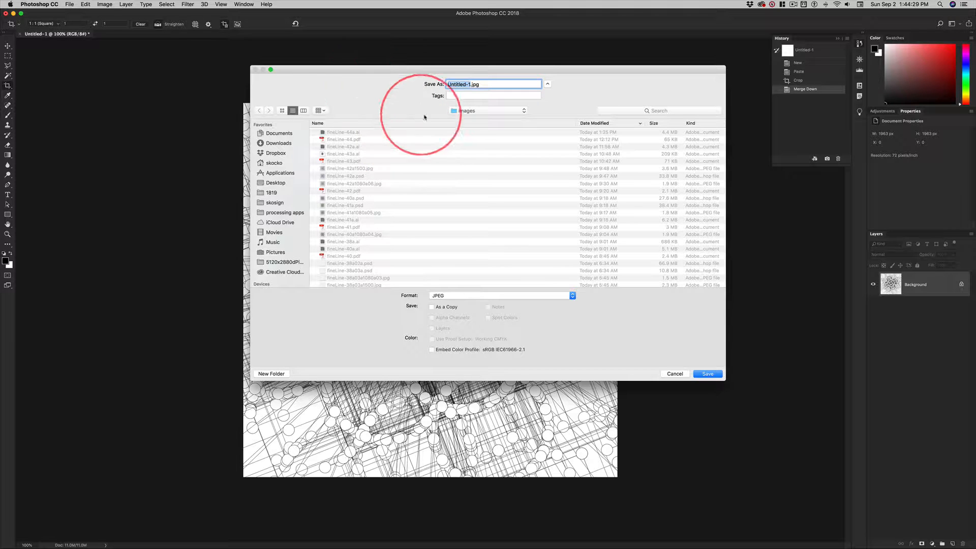
left_click(277, 134)
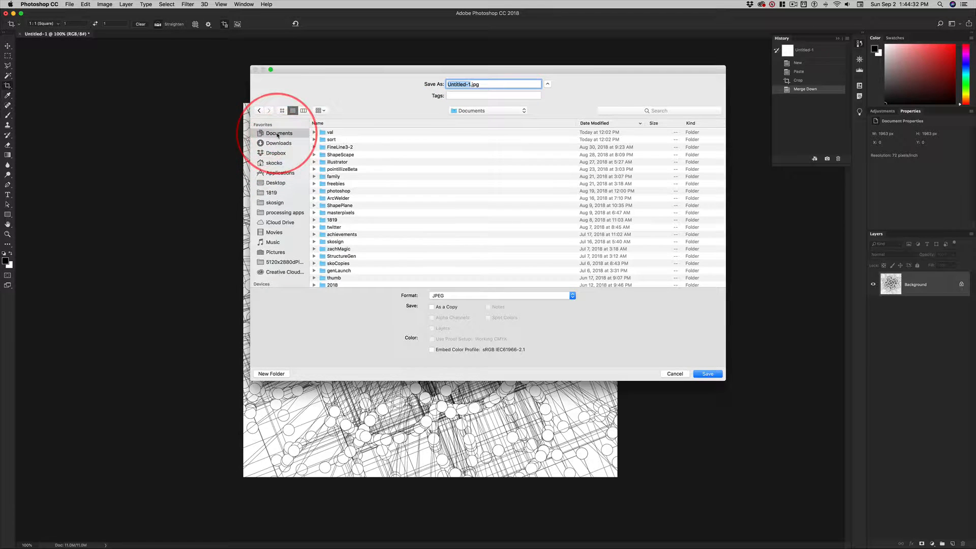
left_click(304, 110)
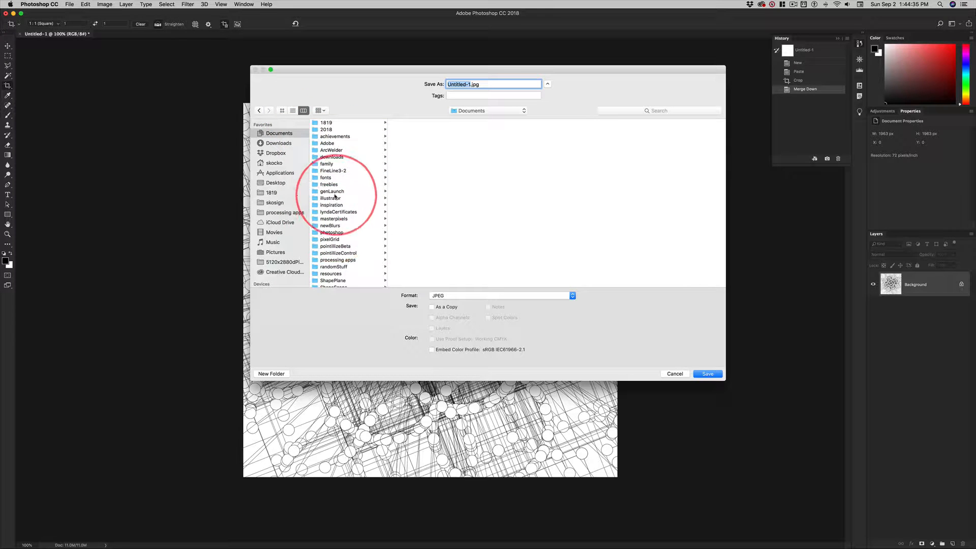
left_click(331, 172)
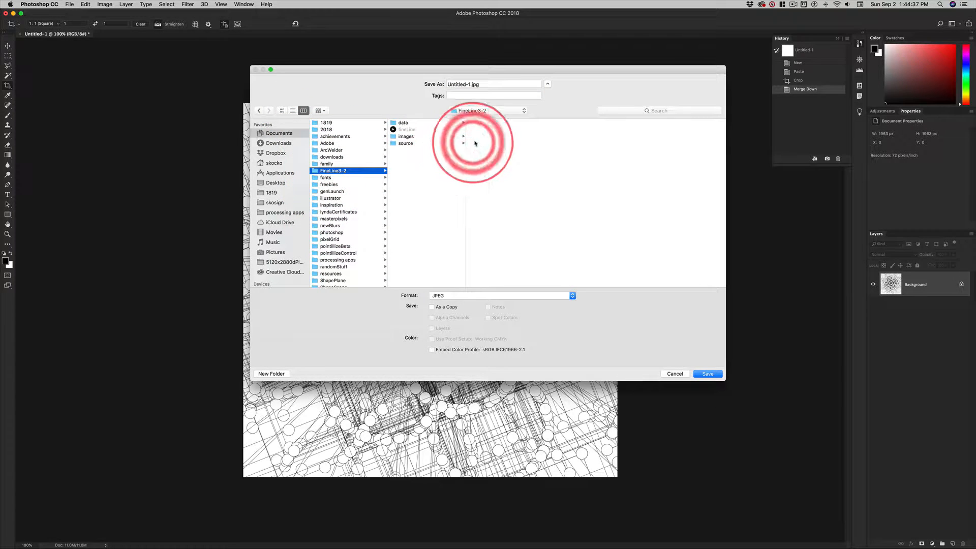
left_click(422, 136)
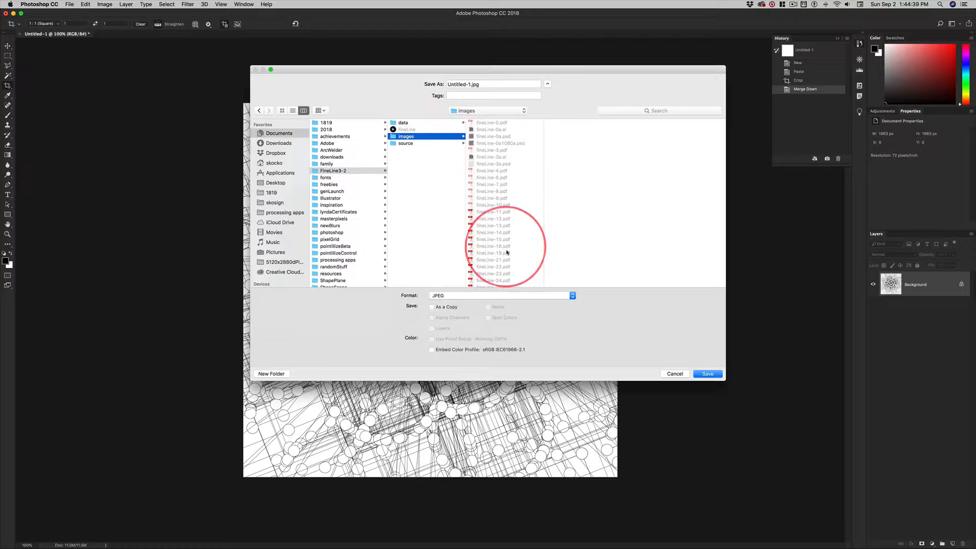
Reuse the existing fineLine-44a.ai name, save the document in Photoshop format as fineLine-44a.psd, and switch to the Move tool.
scroll(514, 249, "down", 10)
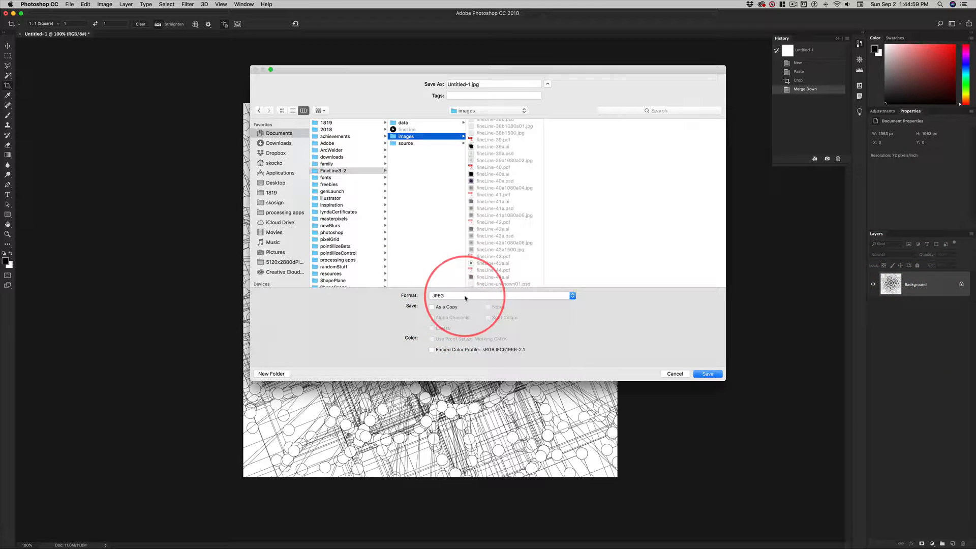
left_click(484, 277)
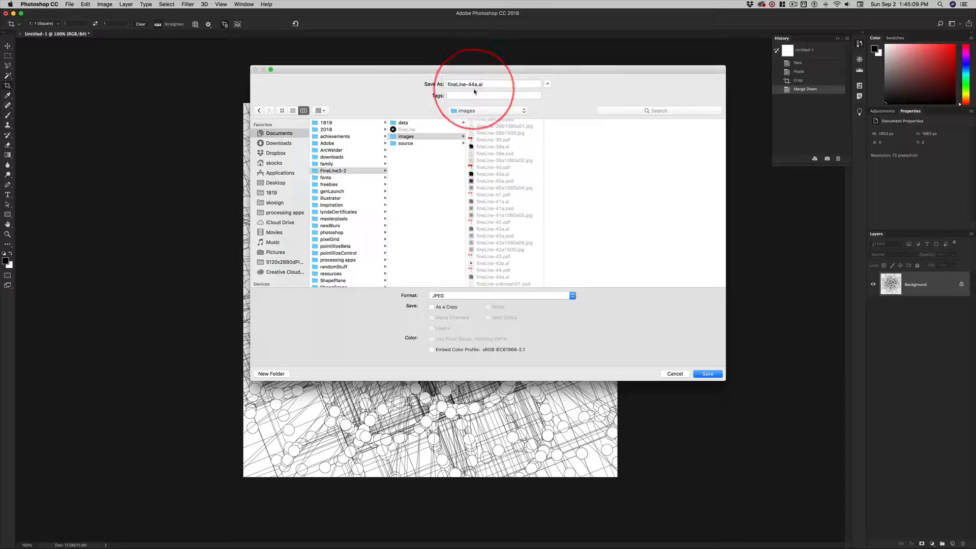
left_click(456, 296)
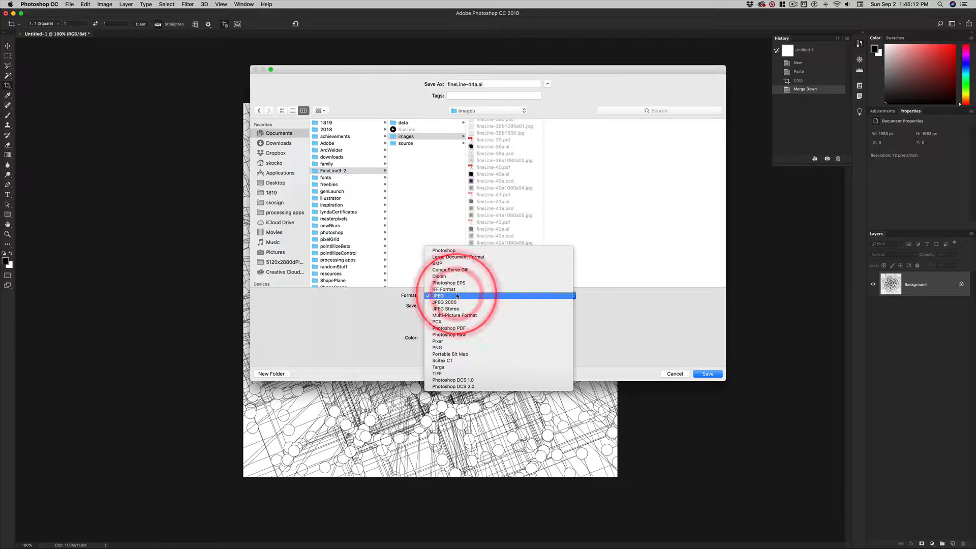
left_click(446, 251)
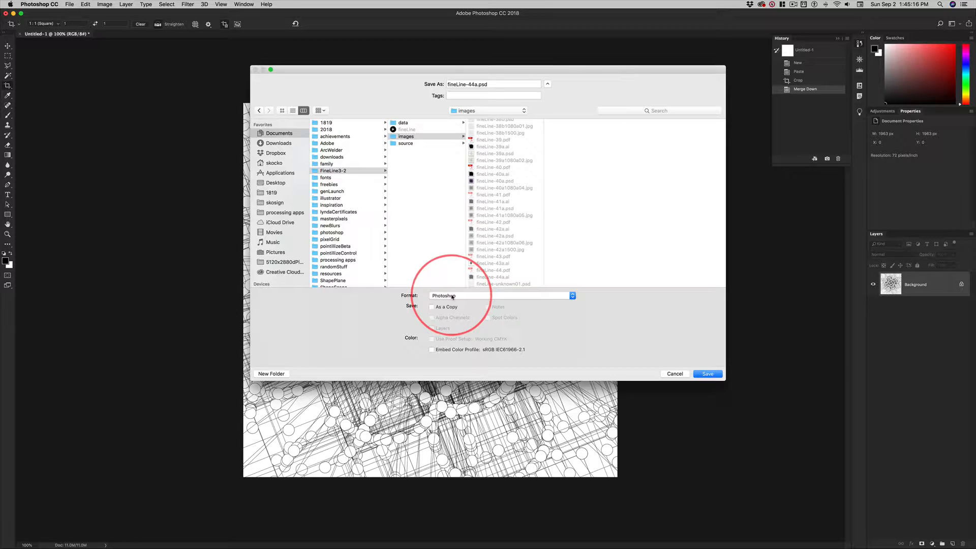
left_click(494, 277)
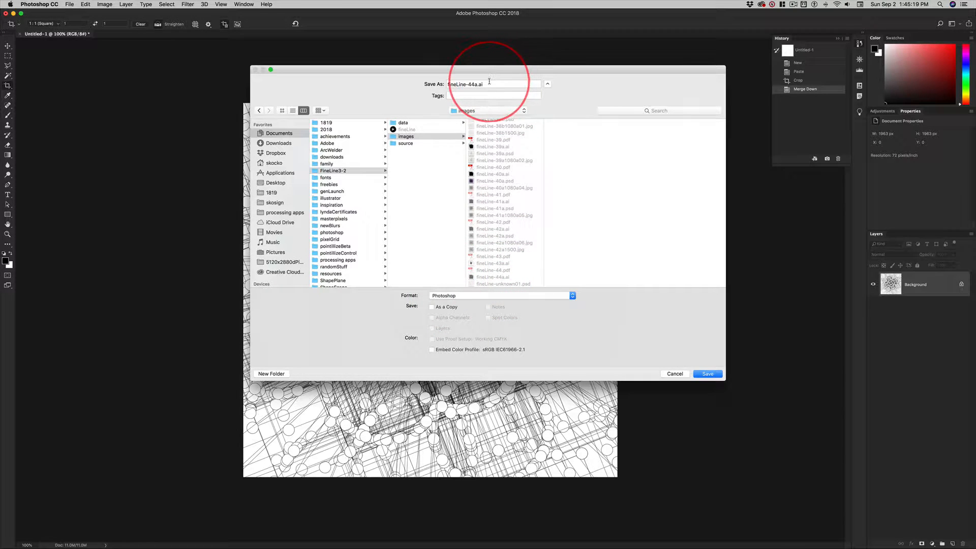
left_click(444, 297)
left_click(443, 297)
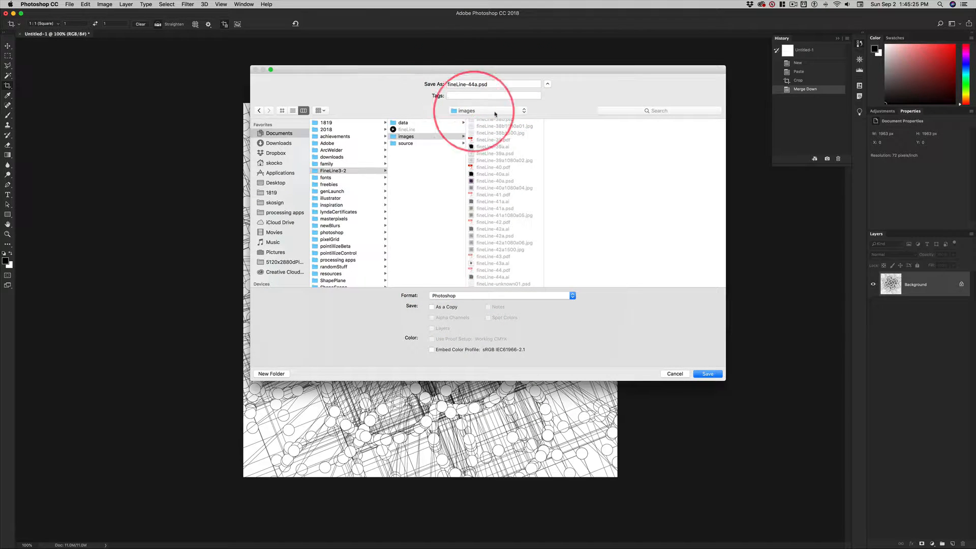
left_click(708, 374)
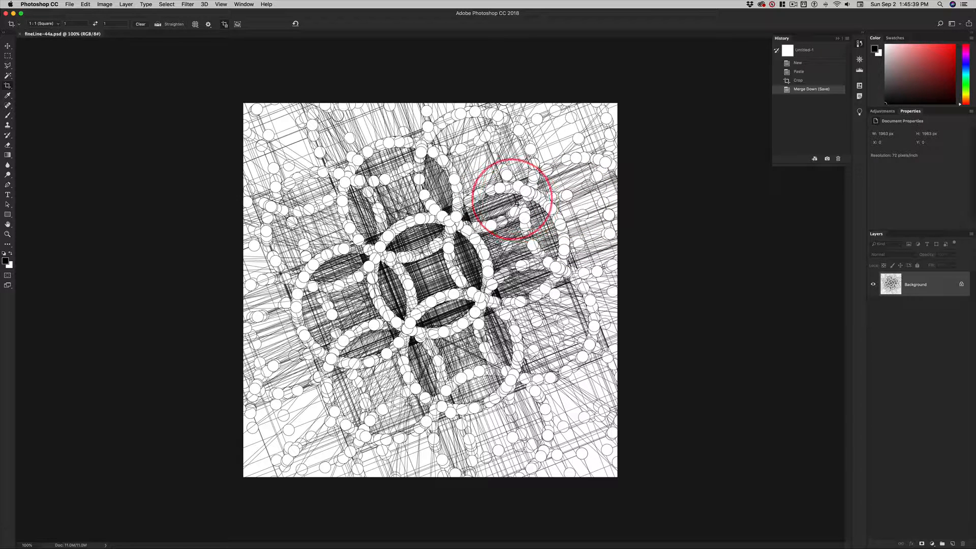
left_click(8, 46)
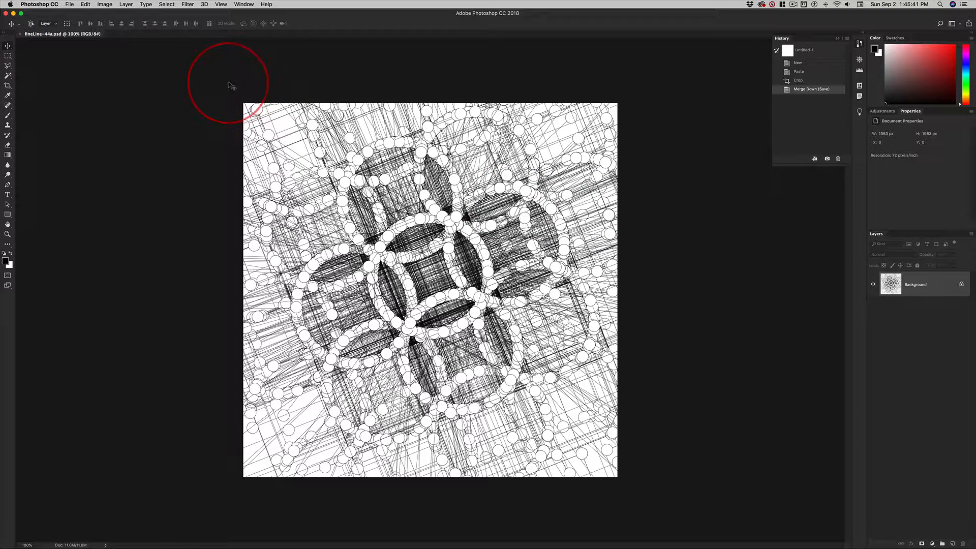